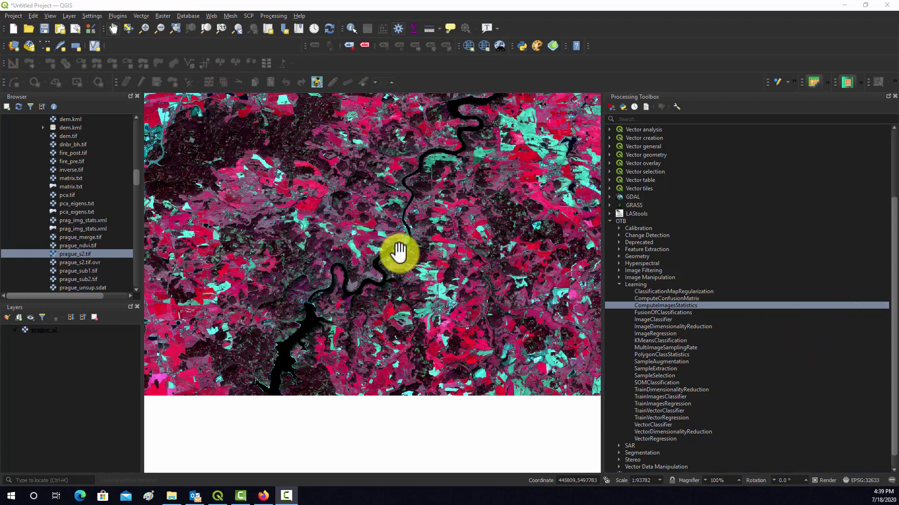
Switch to Firefox to look over the Semi-Automatic Classification Plugin page, and return to QGIS.
drag(397, 251, 403, 328)
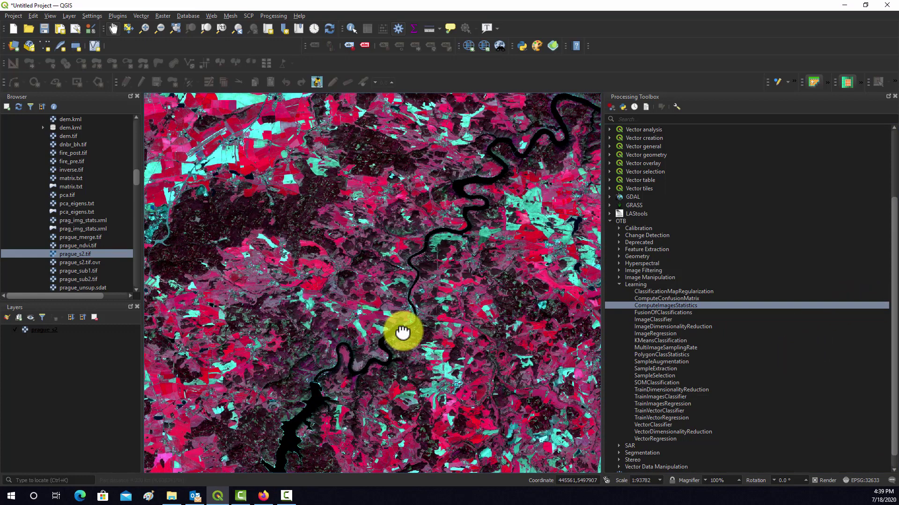
click(264, 499)
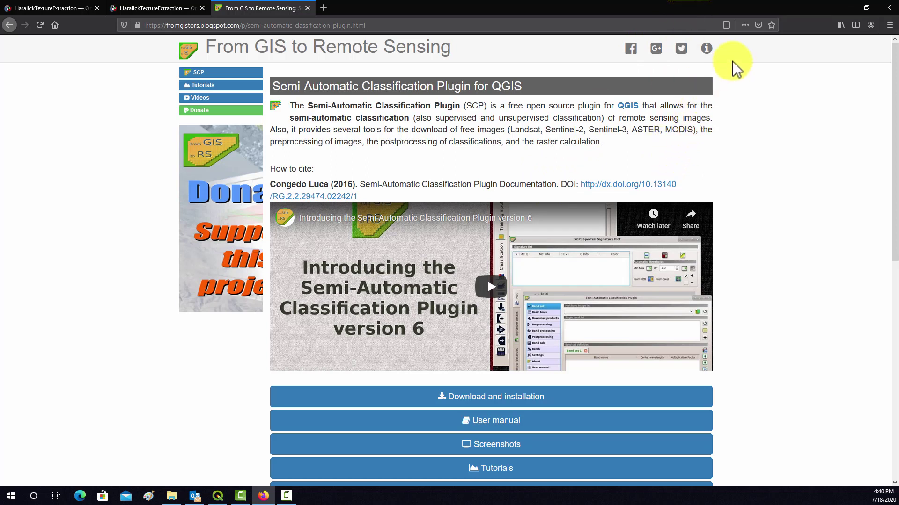
click(845, 8)
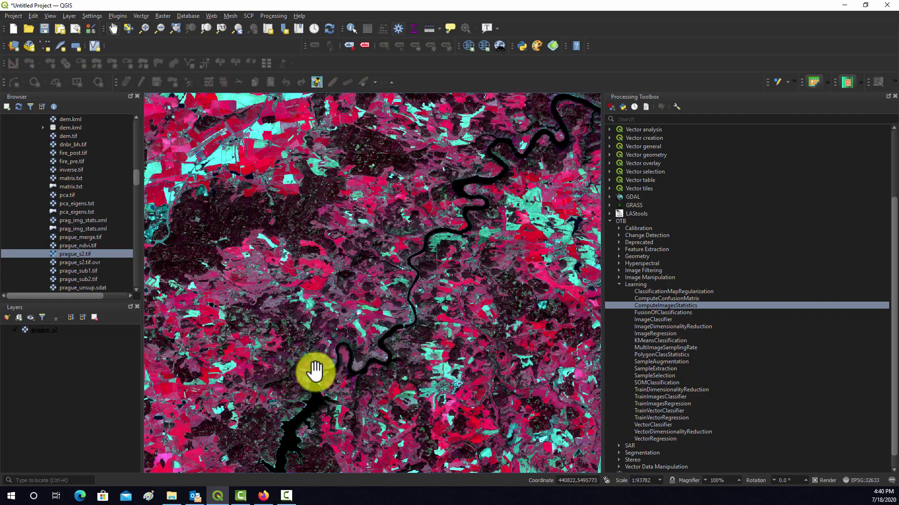
Start creating a new layer inside the prague_classification.gpkg GeoPackage.
scroll(84, 229, down, 10)
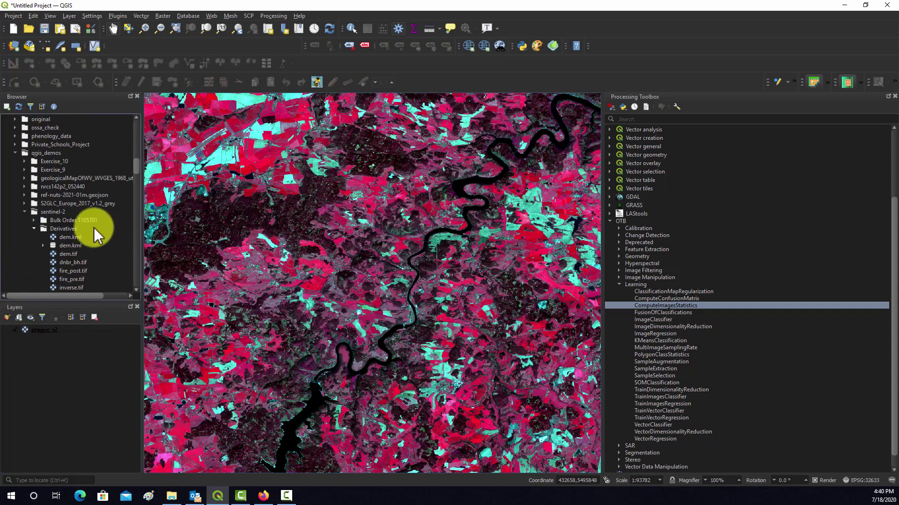
scroll(90, 229, down, 15)
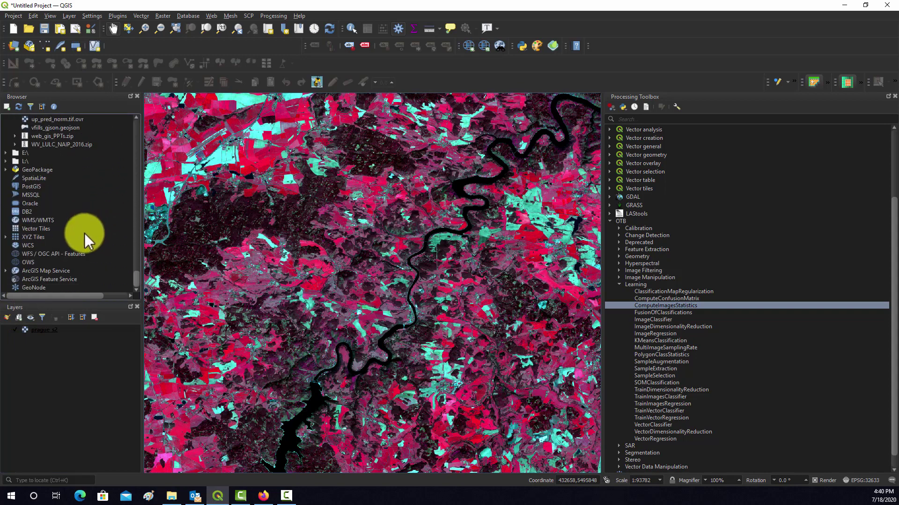
click(5, 169)
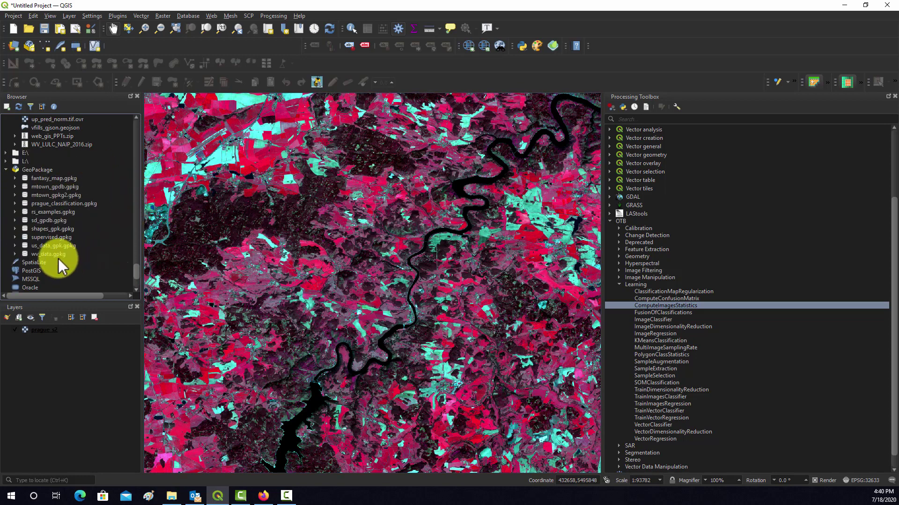
right_click(47, 201)
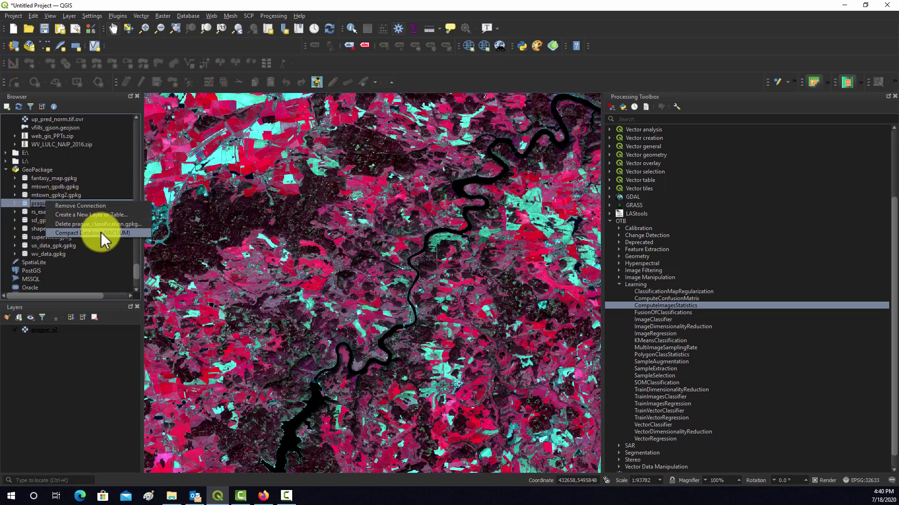
click(97, 215)
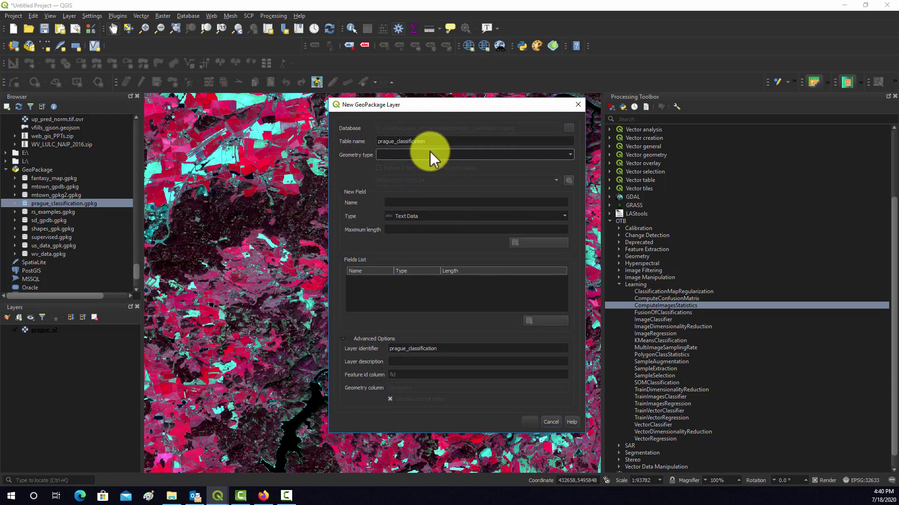
Name the new table prague_training and give it Polygon geometry and the project CRS EPSG:32633 - WGS 84 / UTM zone 33N.
drag(431, 143, 272, 135)
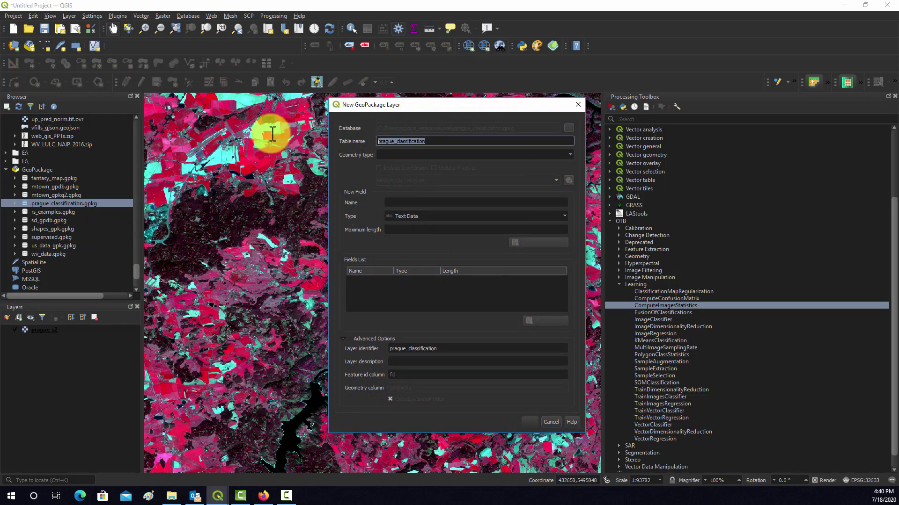
key(BackSpace)
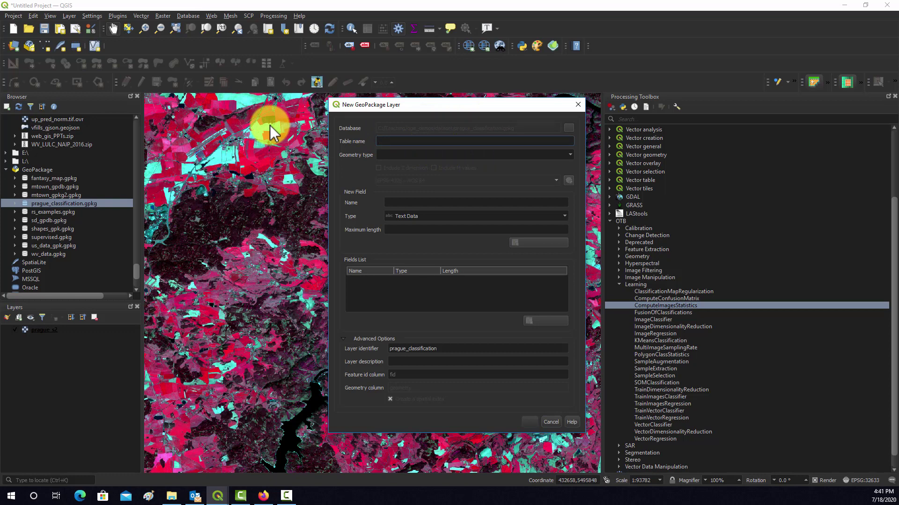
text(prague_training)
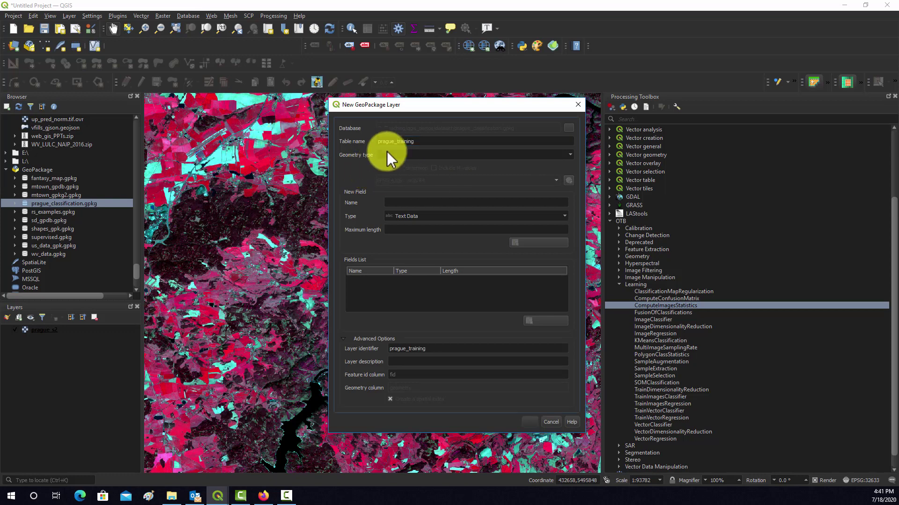
click(473, 154)
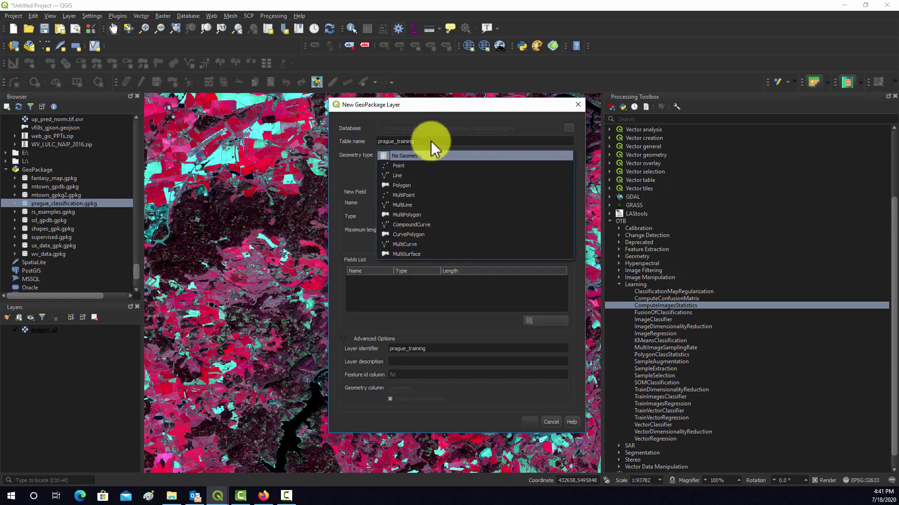
click(396, 186)
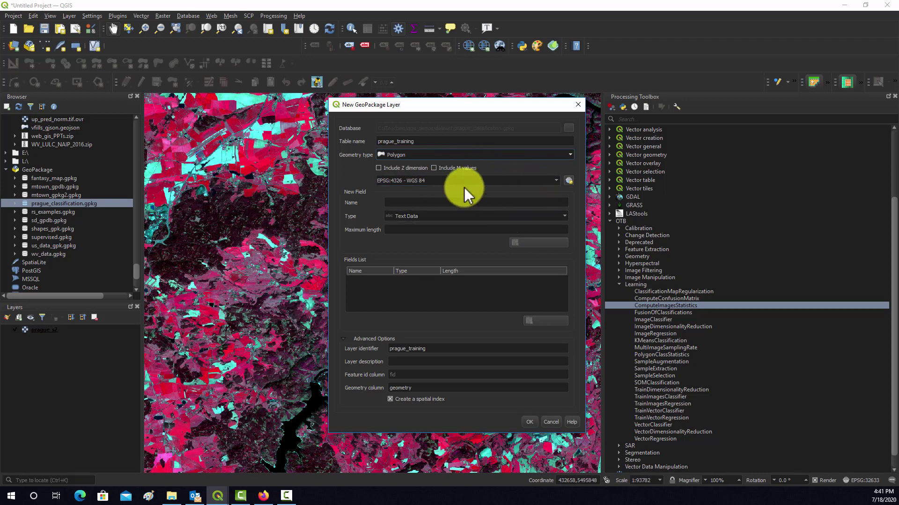
mouse_move(475, 179)
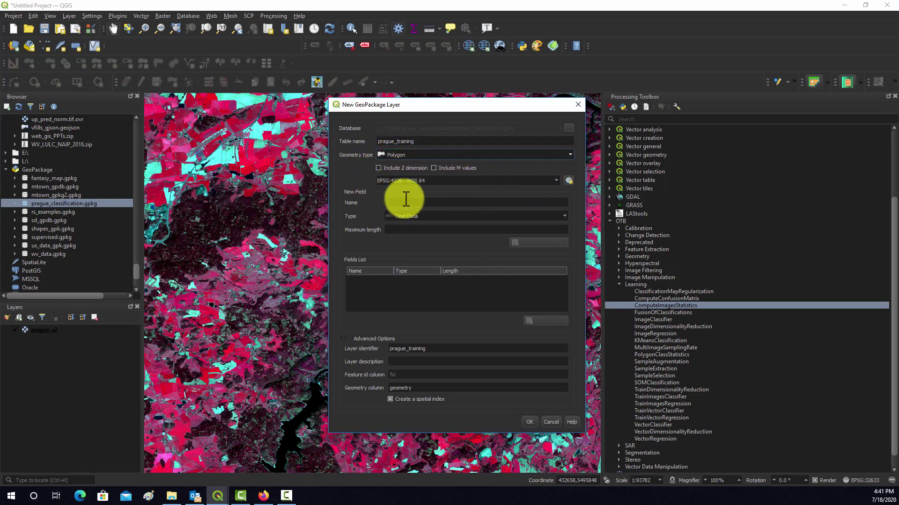
click(555, 180)
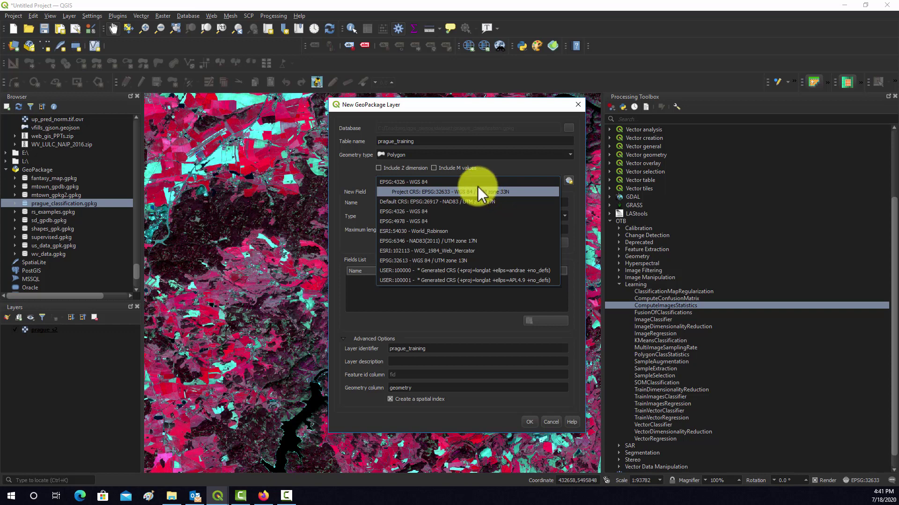
click(436, 194)
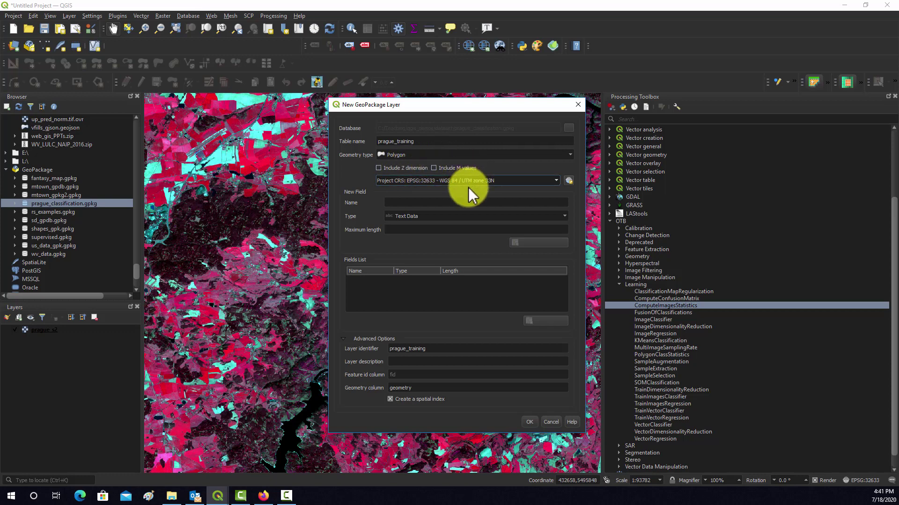
Add a whole number (integer) field named class and create the prague_training layer.
click(390, 202)
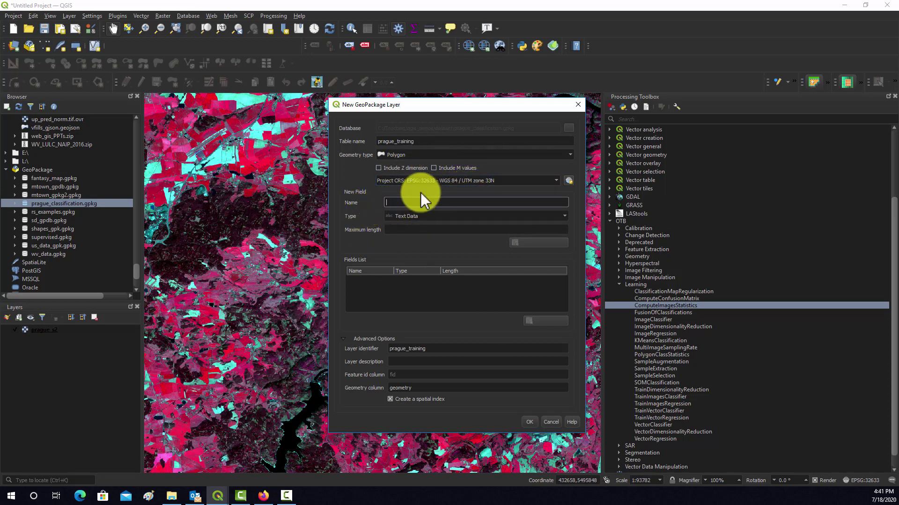
text(class)
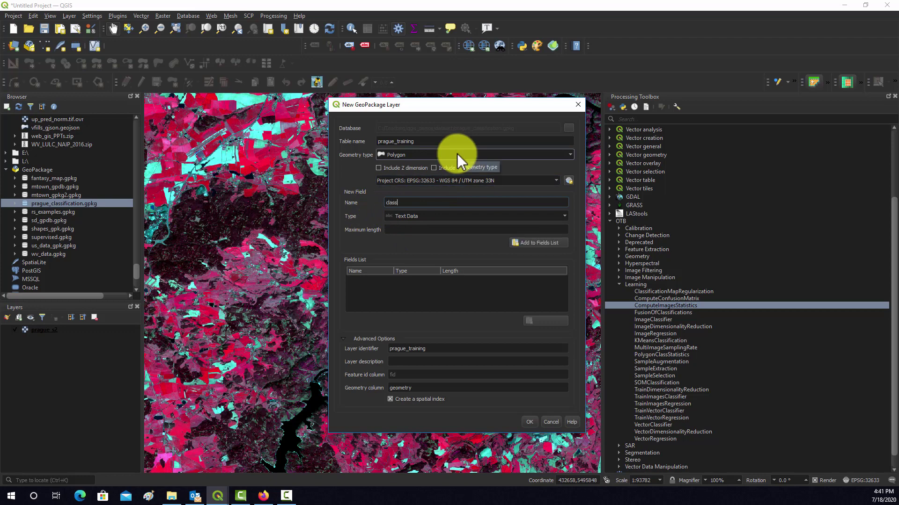
click(451, 218)
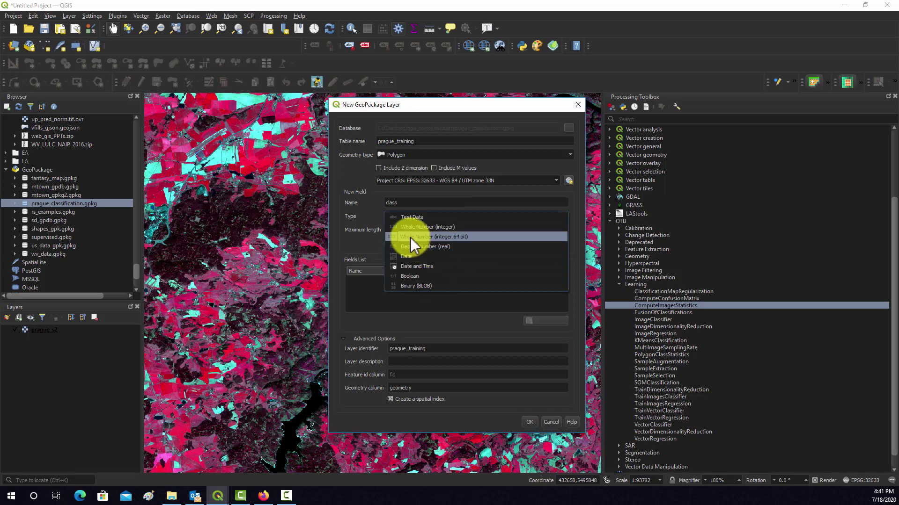
click(418, 228)
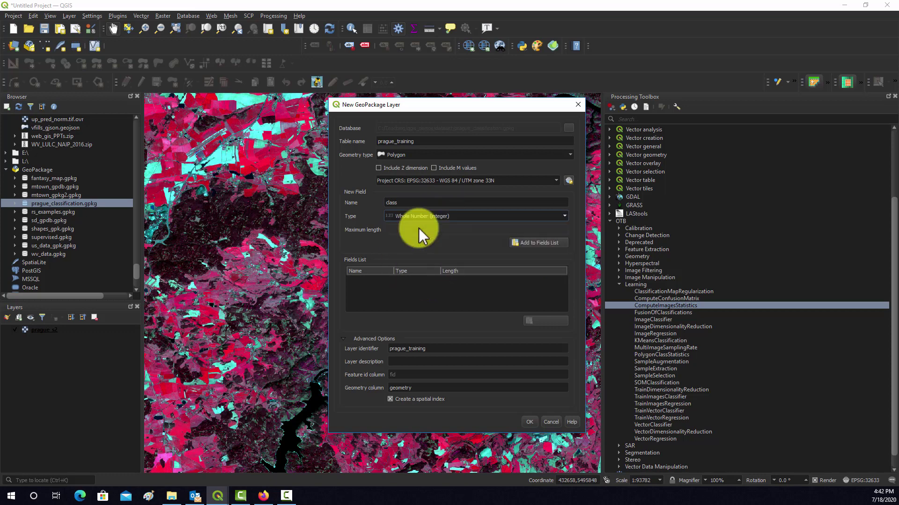
click(530, 242)
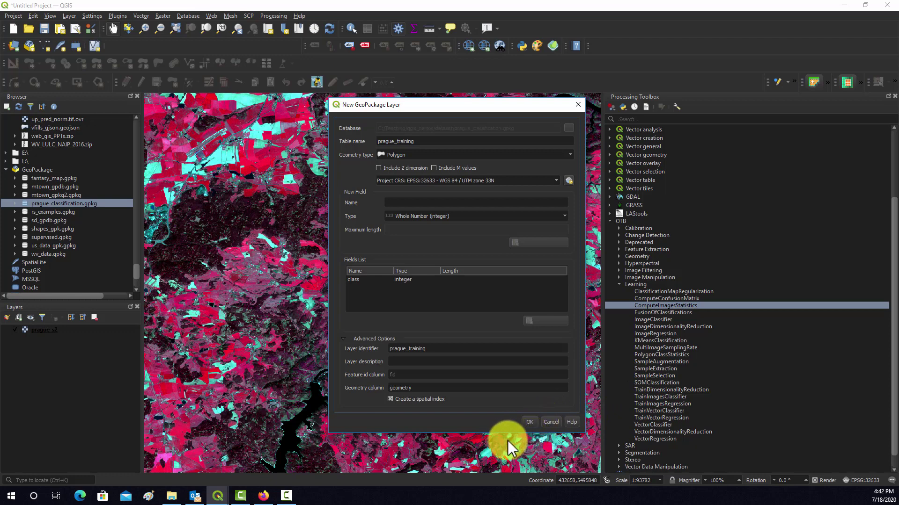
click(527, 421)
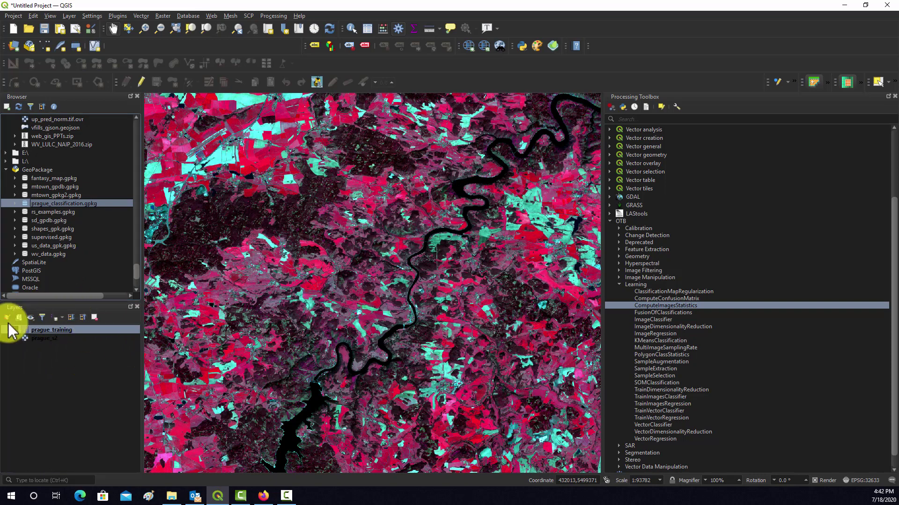
In the prague_training layer's symbology, set the symbol opacity to 0% and the simple fill's color to green.
right_click(42, 328)
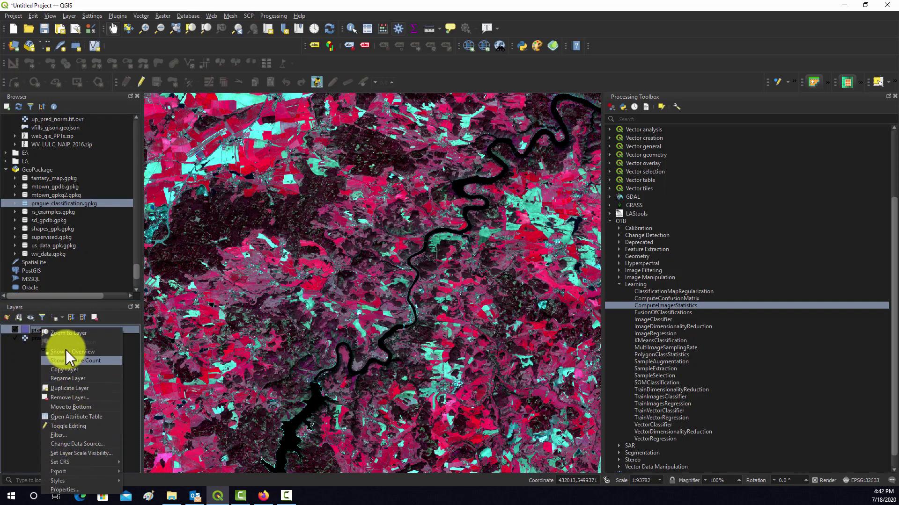
click(72, 489)
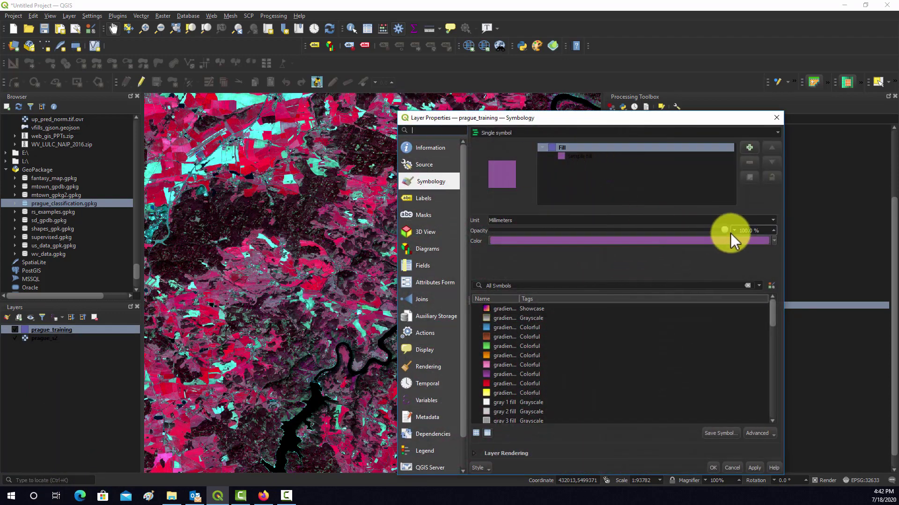
drag(723, 230, 476, 235)
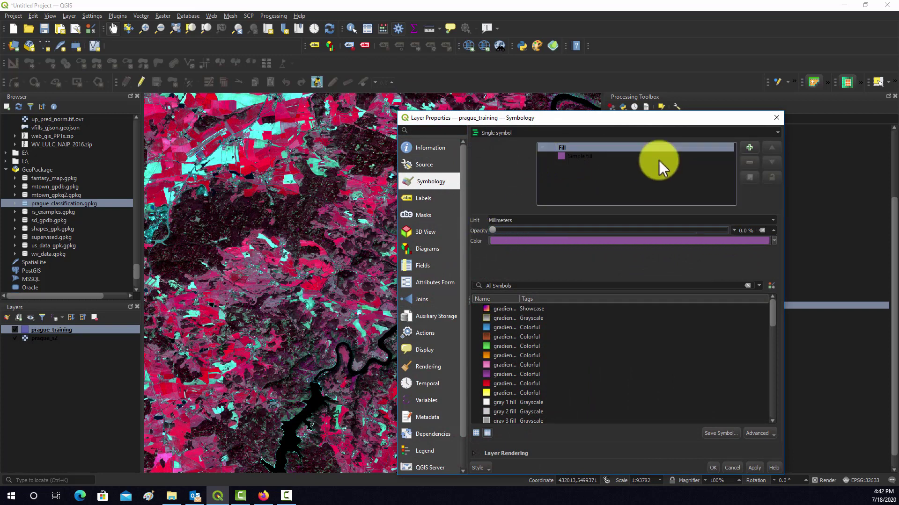
click(577, 156)
click(754, 238)
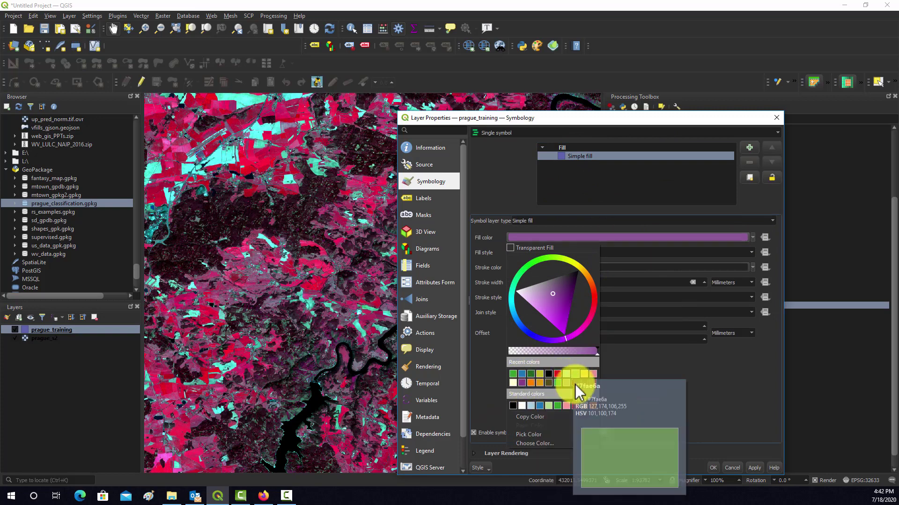
click(558, 405)
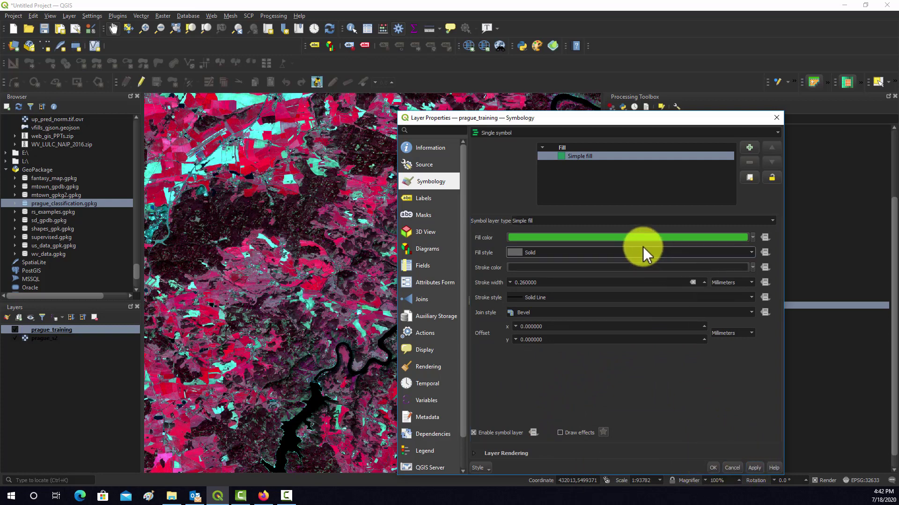
Set the simple fill's stroke color to green and its stroke width to 2.06 mm, and accept the layer properties.
click(752, 267)
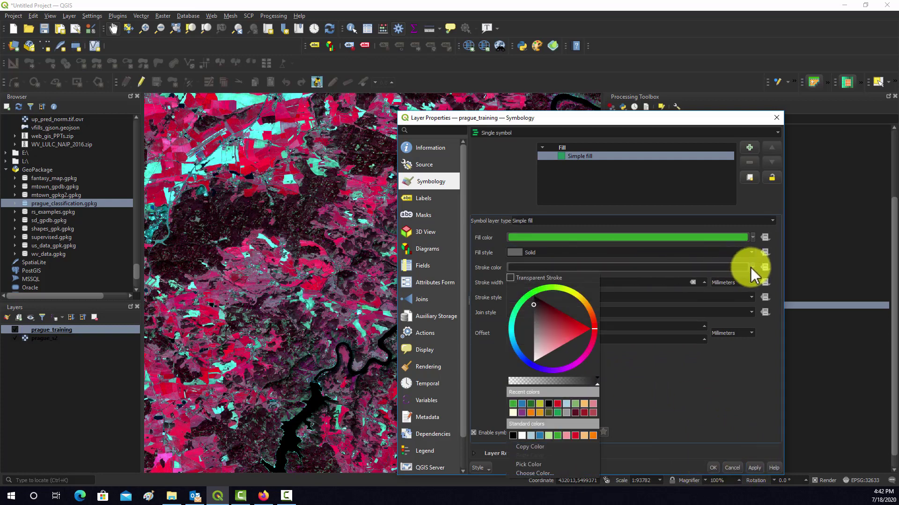
click(557, 436)
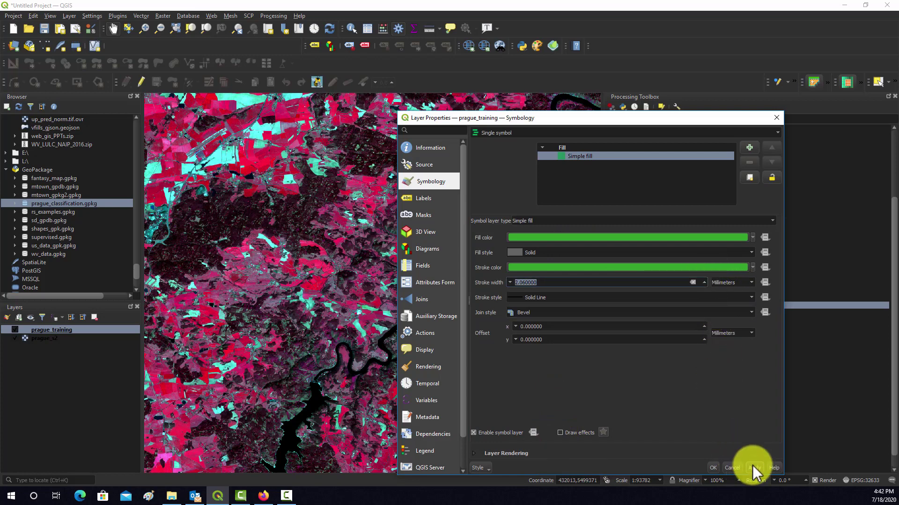
click(713, 468)
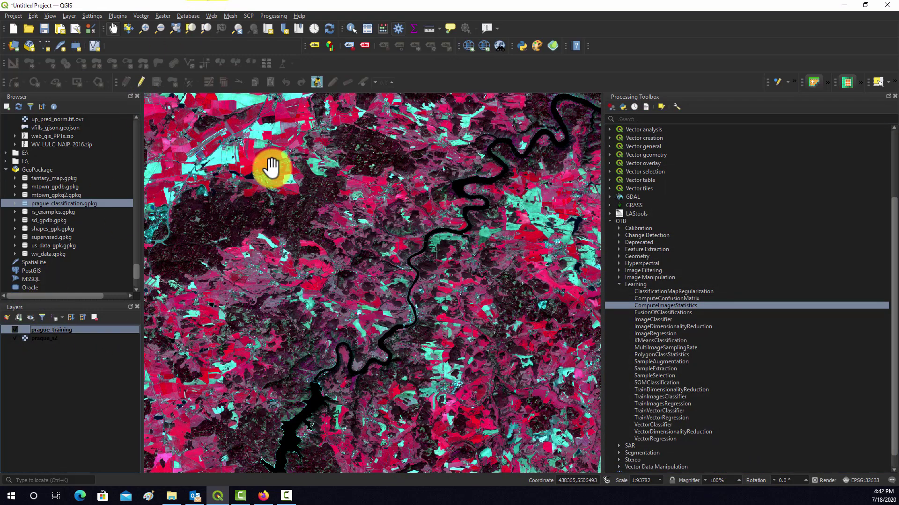
Start editing prague_training and digitize a polygon over open water in the wide southern part of the reservoir.
click(140, 82)
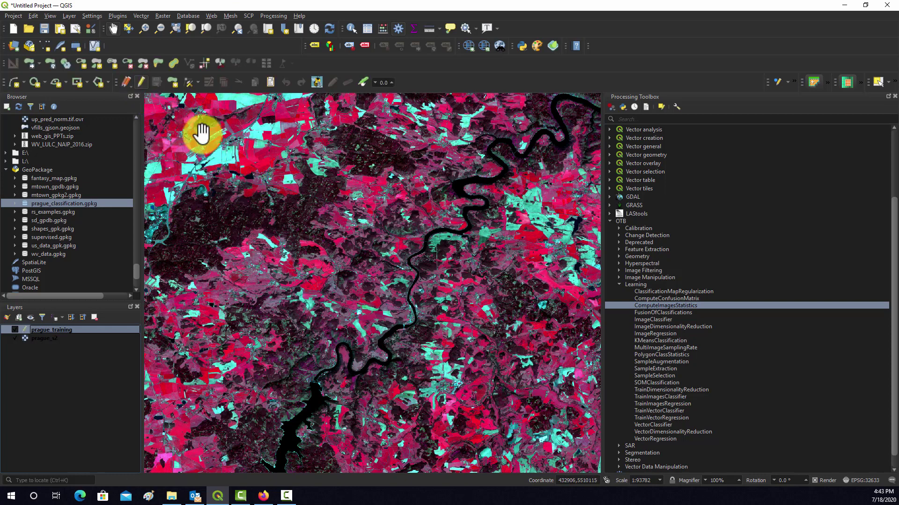
click(172, 82)
scroll(297, 446, up, 1)
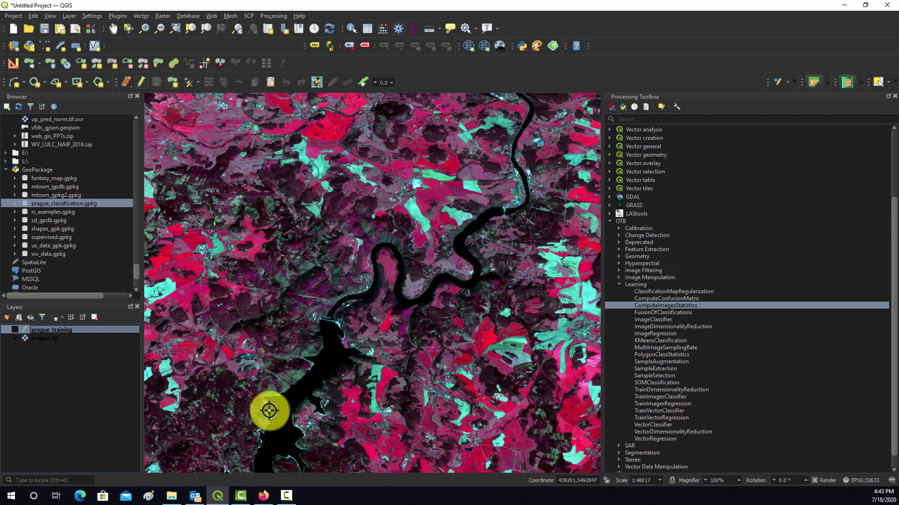
scroll(275, 442, up, 1)
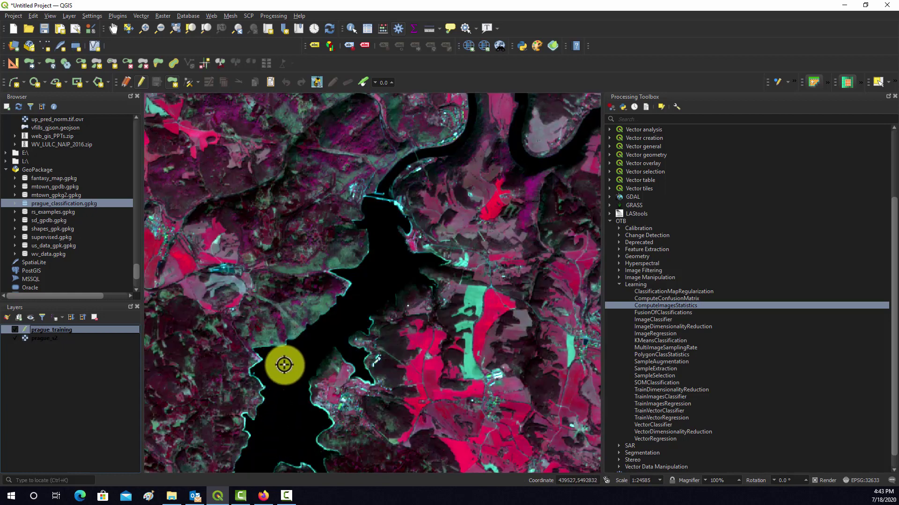
click(272, 398)
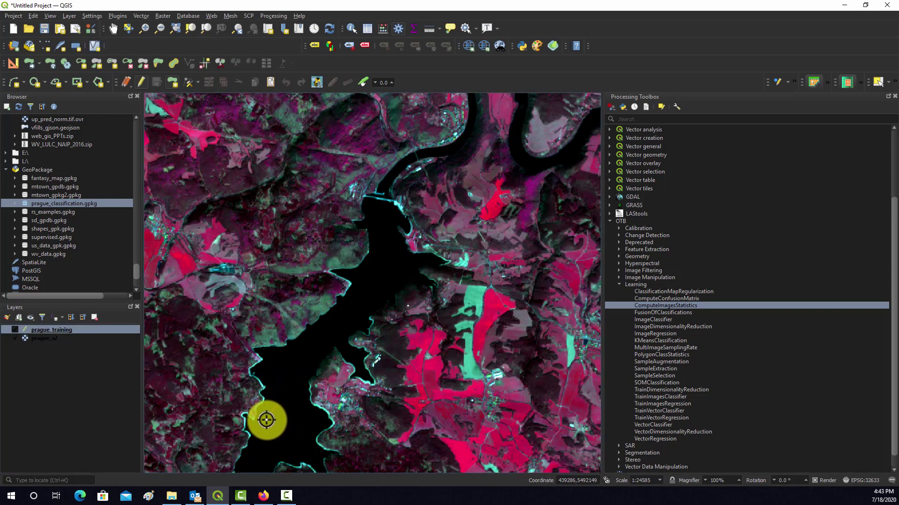
click(266, 421)
click(268, 436)
click(288, 438)
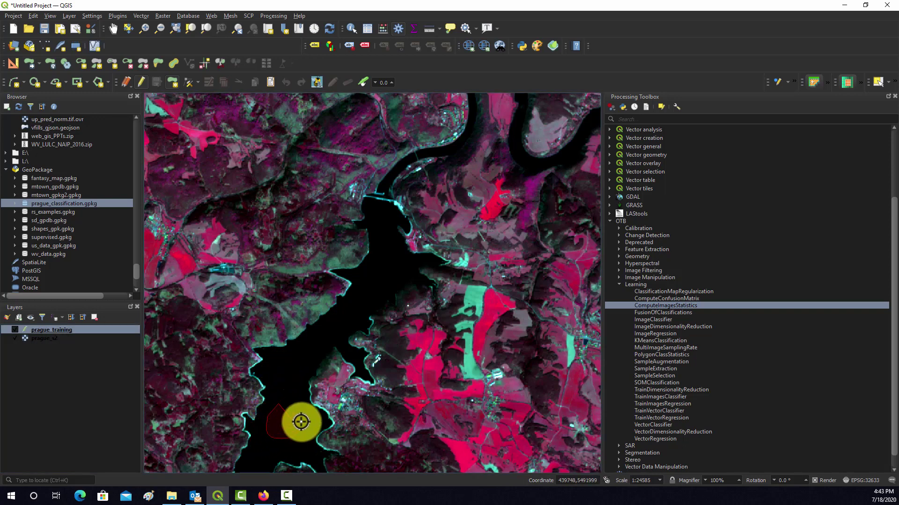
click(302, 423)
click(296, 411)
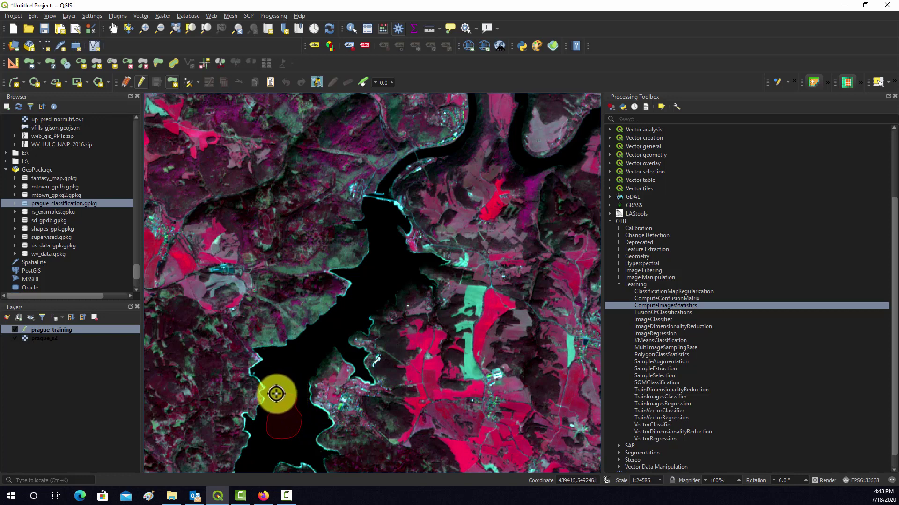
right_click(276, 393)
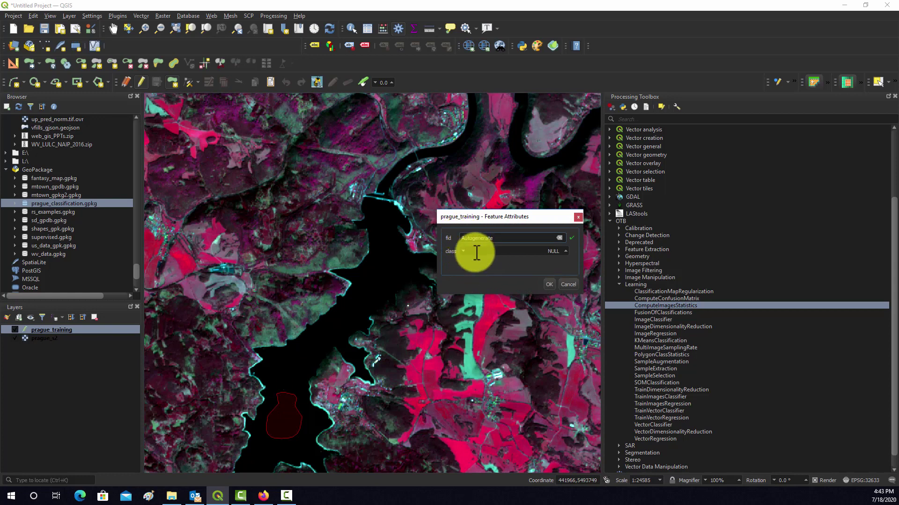
Set the water polygon's class to 1, accept the feature and save the layer edits.
click(495, 250)
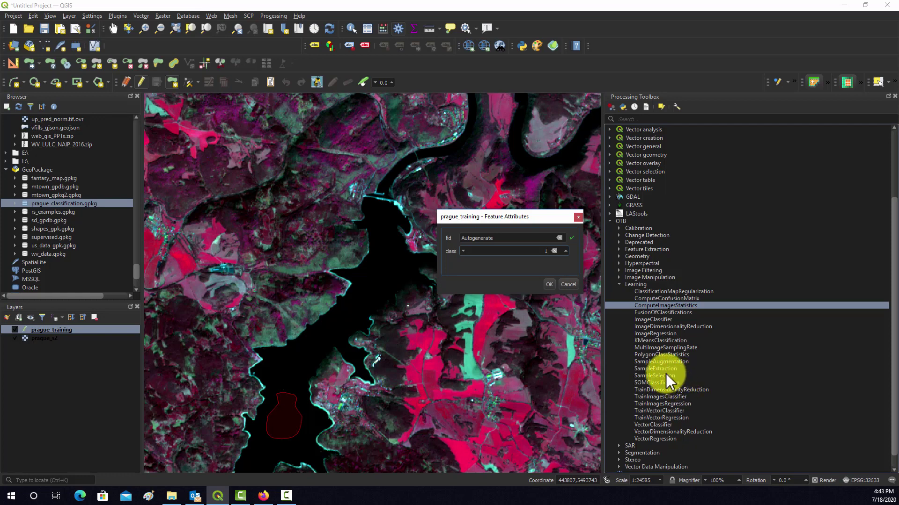
click(548, 283)
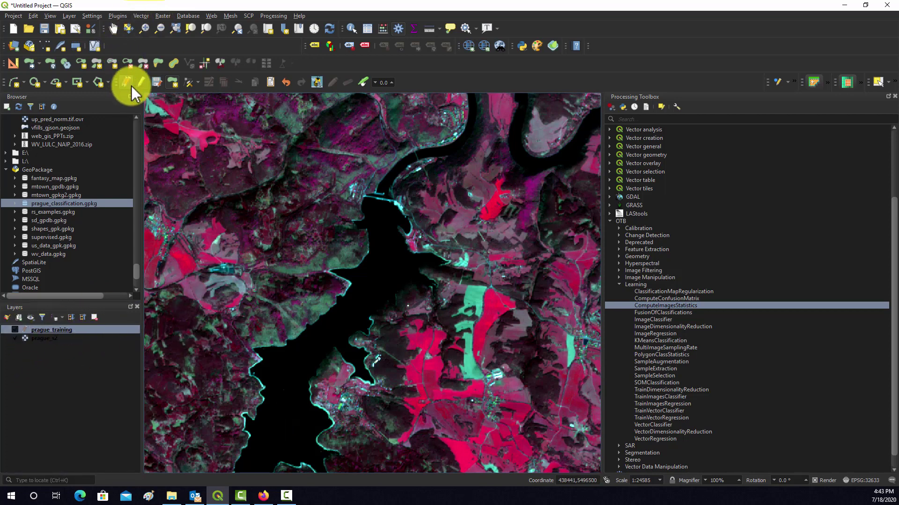
click(159, 83)
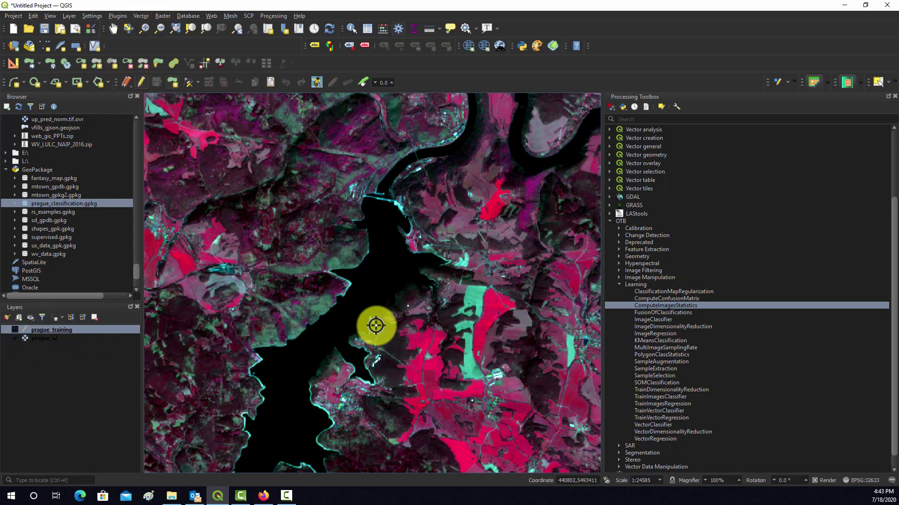
Refresh the browser and list the layers stored in prague_classification.gpkg.
click(15, 203)
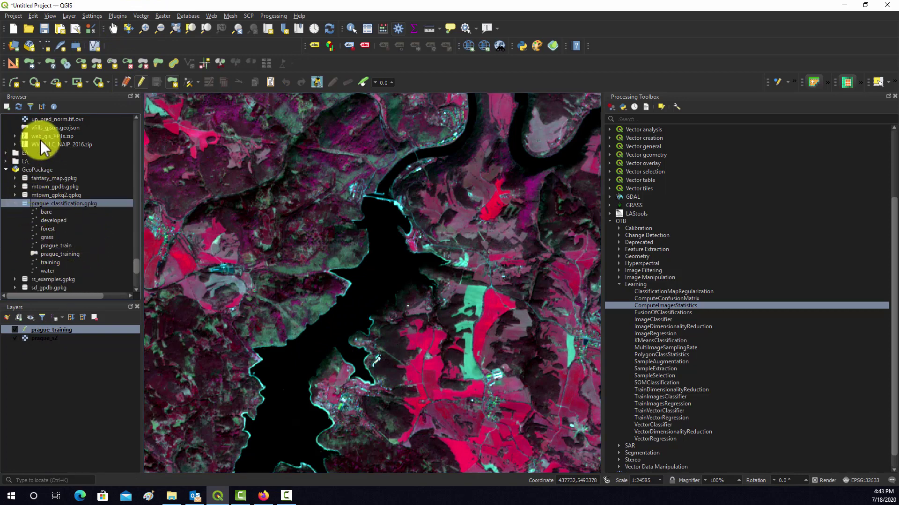
click(19, 107)
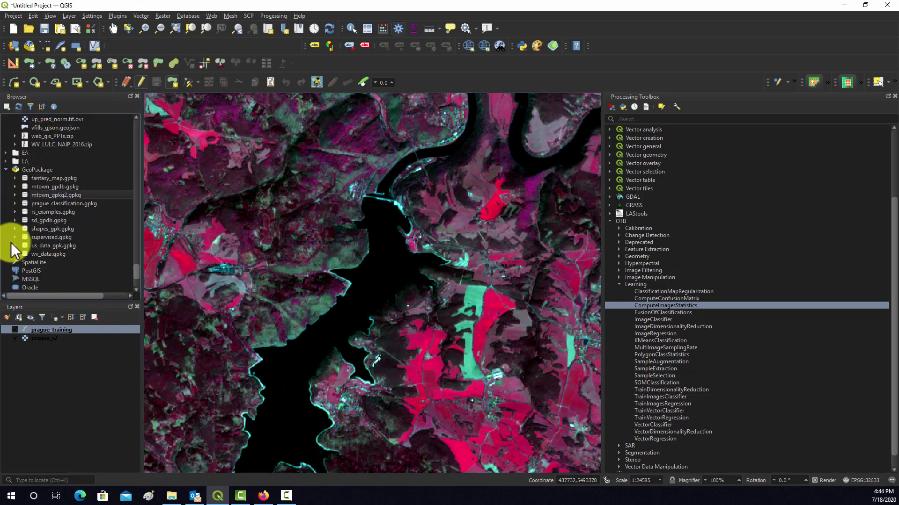
click(15, 203)
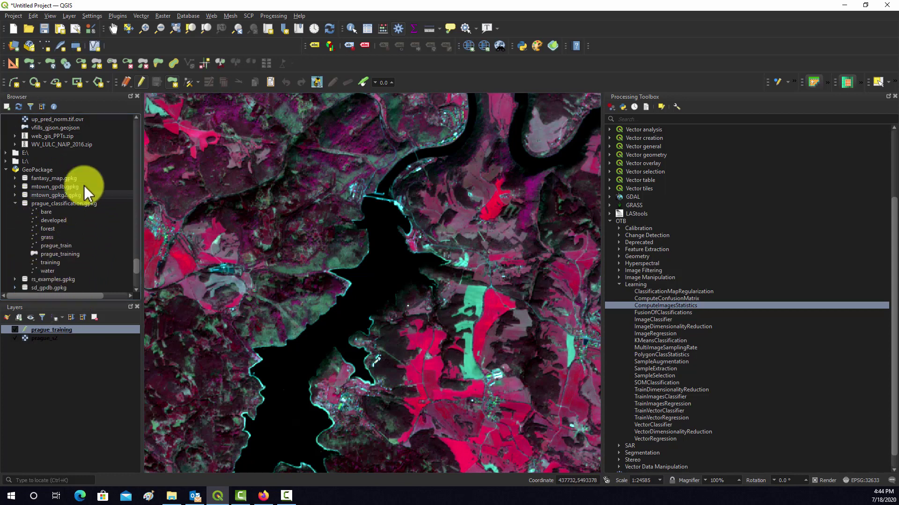
Stop editing prague_training and remove the layer from the project.
click(137, 84)
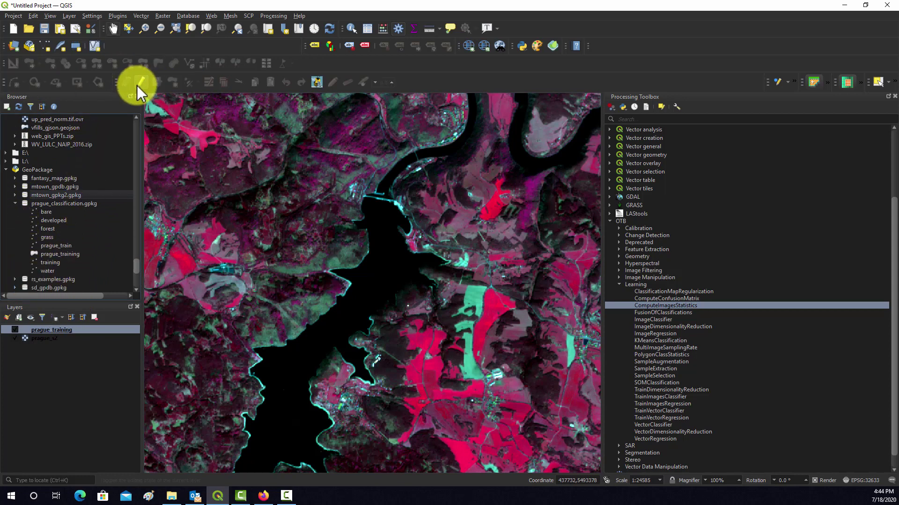
right_click(40, 329)
click(67, 398)
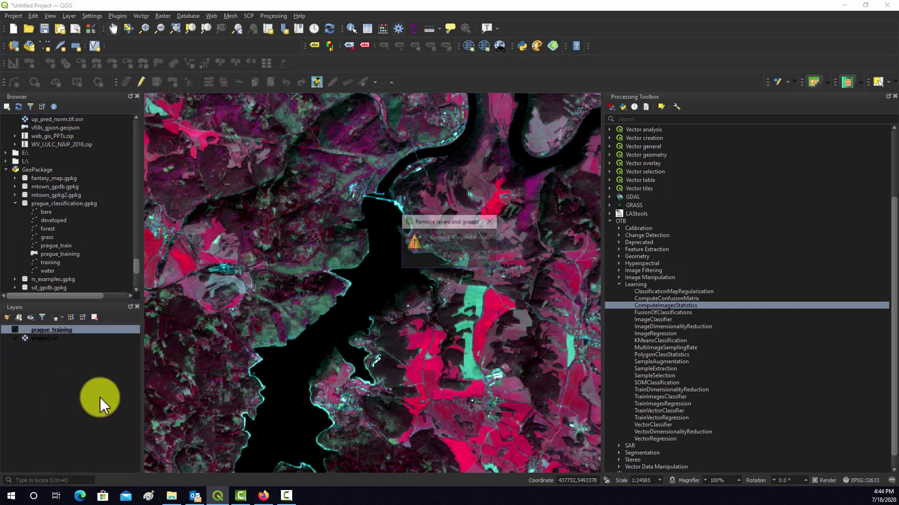
click(462, 257)
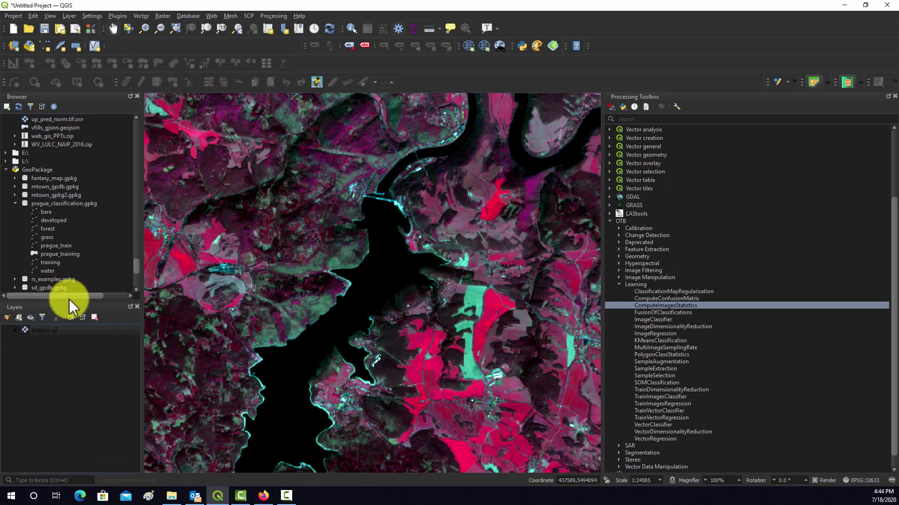
Add prague_training from prague_classification.gpkg back to the project, and remove the mistakenly added prague_train layer.
double_click(52, 244)
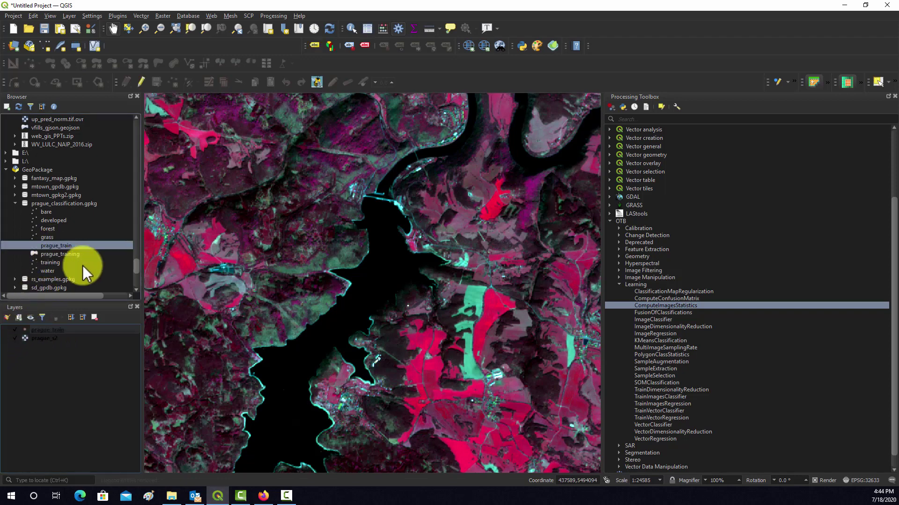
double_click(68, 254)
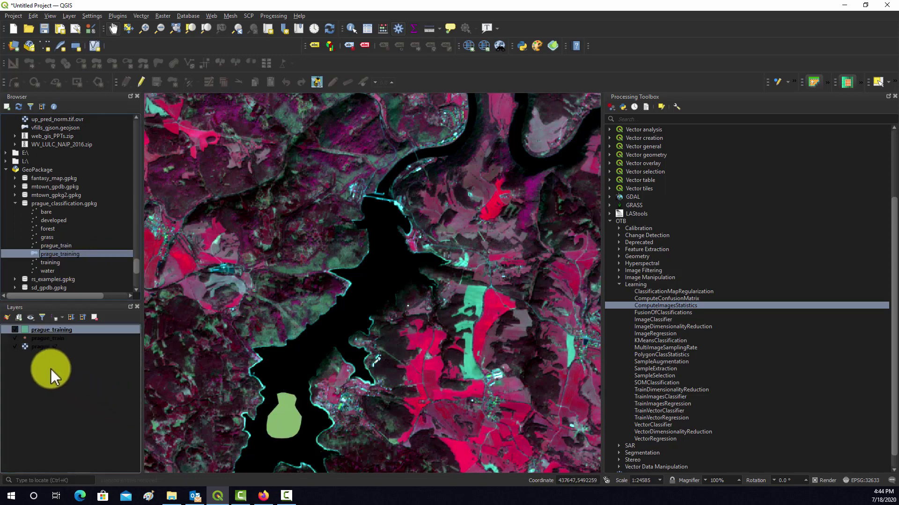
right_click(35, 339)
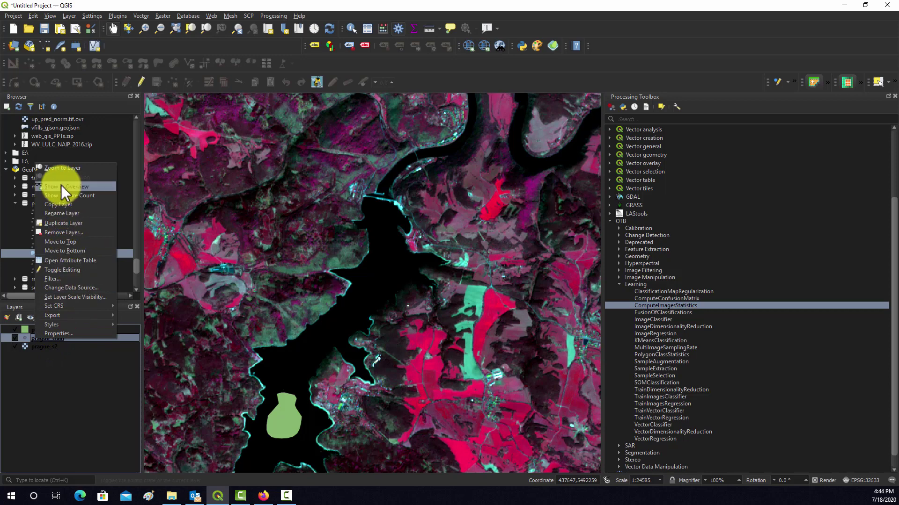
click(55, 232)
click(465, 258)
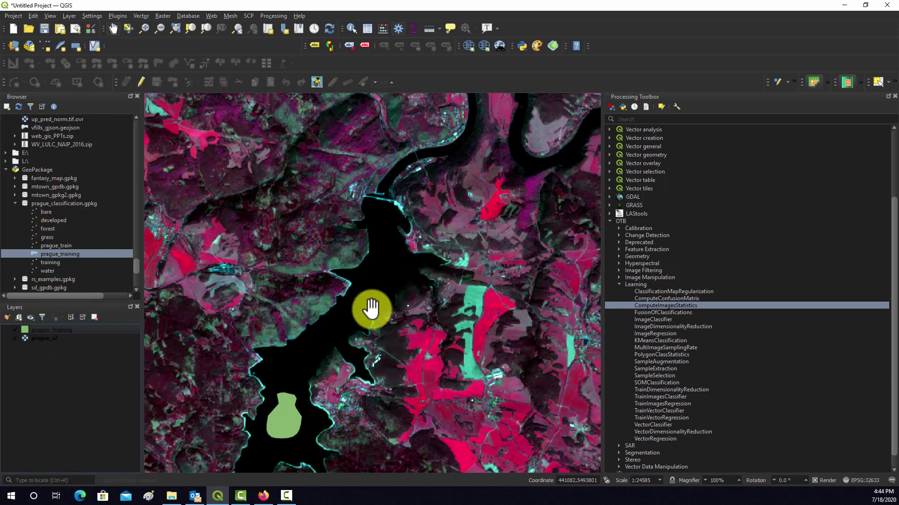
Resume editing prague_training and digitize a class 1 water polygon in the reservoir just south of the dam.
click(142, 83)
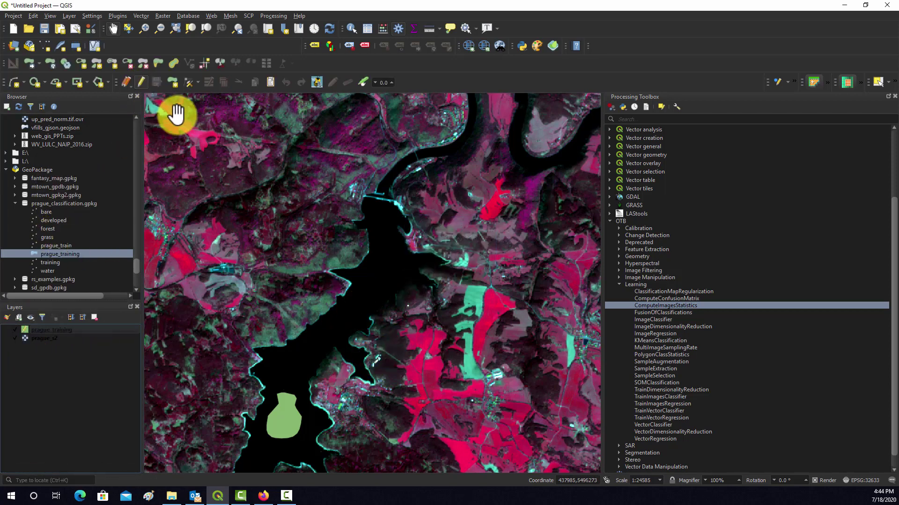
click(381, 287)
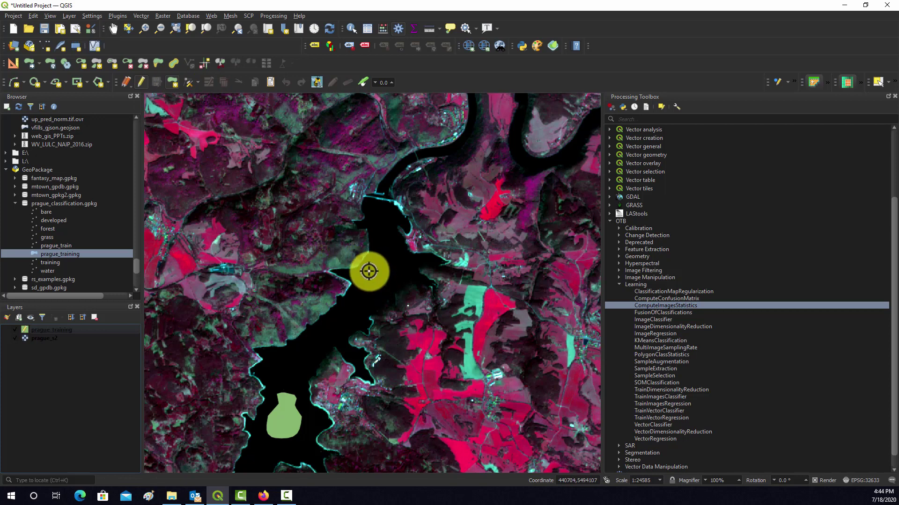
click(367, 272)
click(365, 287)
click(392, 280)
click(391, 260)
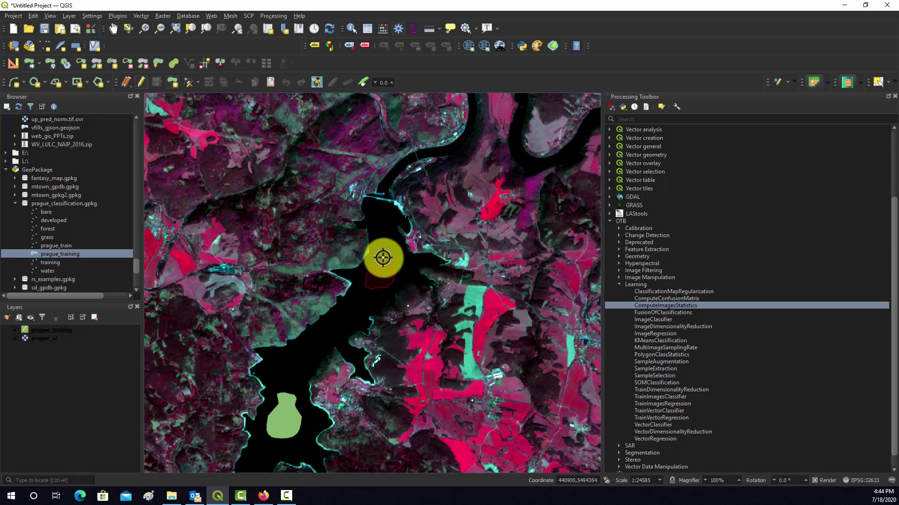
right_click(381, 257)
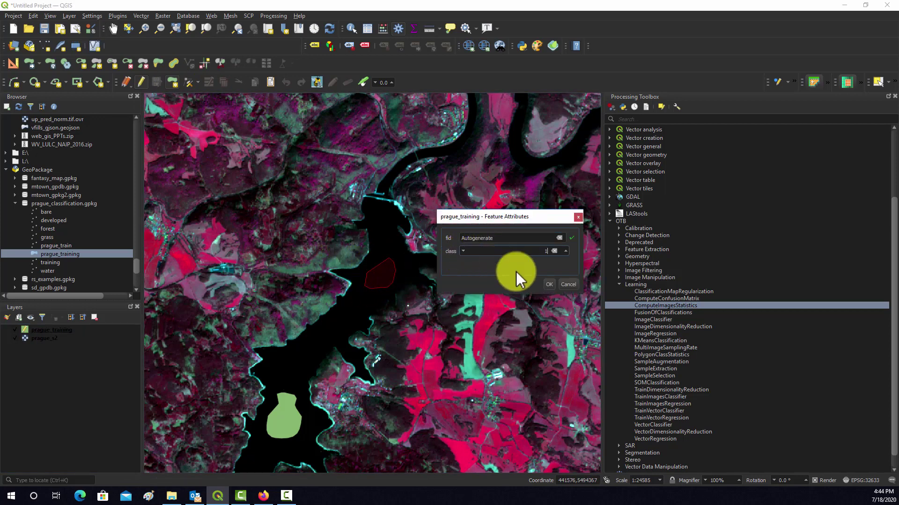
click(548, 286)
Digitize another water polygon in the reservoir between the two existing ones and give it class 1.
click(294, 350)
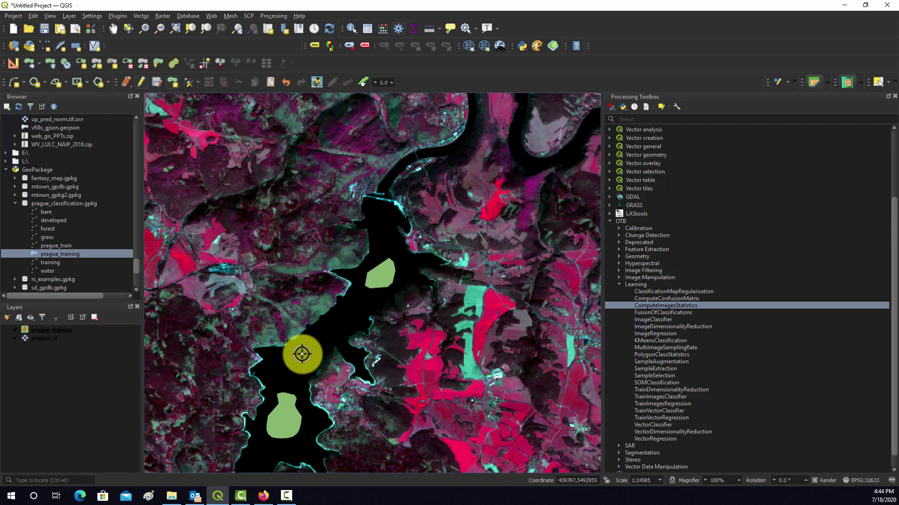
click(290, 364)
click(311, 355)
click(318, 336)
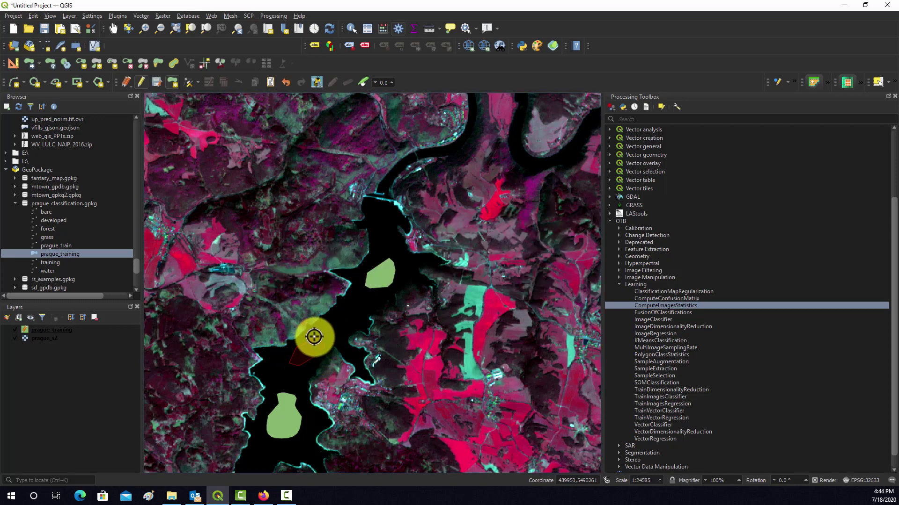
right_click(341, 331)
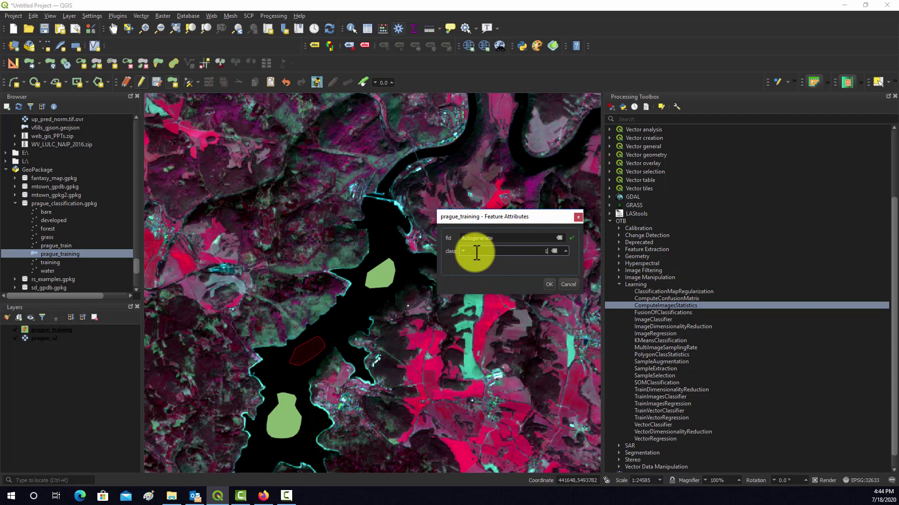
text(1)
click(548, 284)
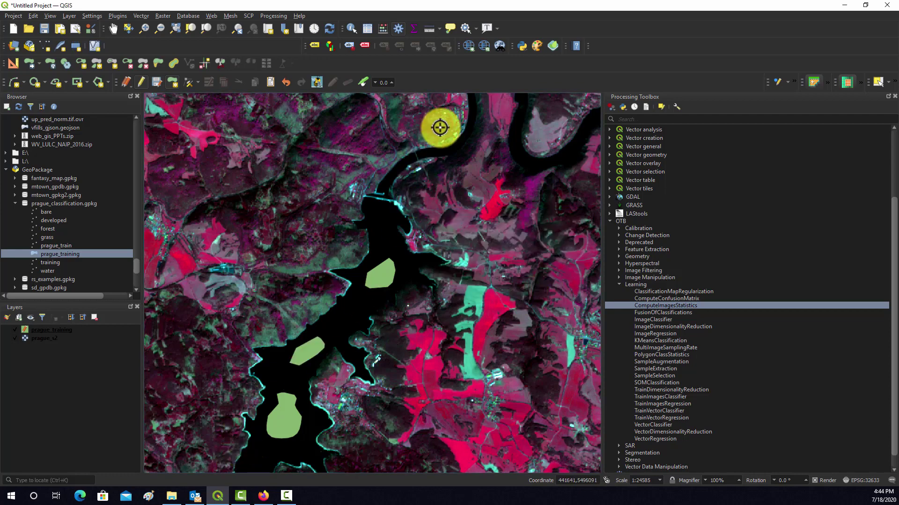
Digitize a class 1 water polygon in the wide western bend of the river meanders northeast of the existing reservoir polygons.
scroll(454, 156, down, 3)
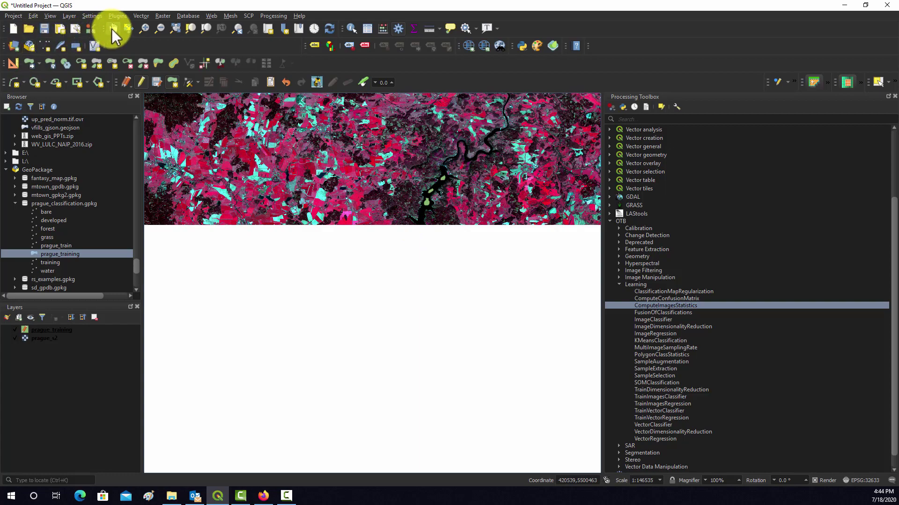
click(111, 29)
drag(327, 150, 247, 297)
drag(422, 241, 361, 297)
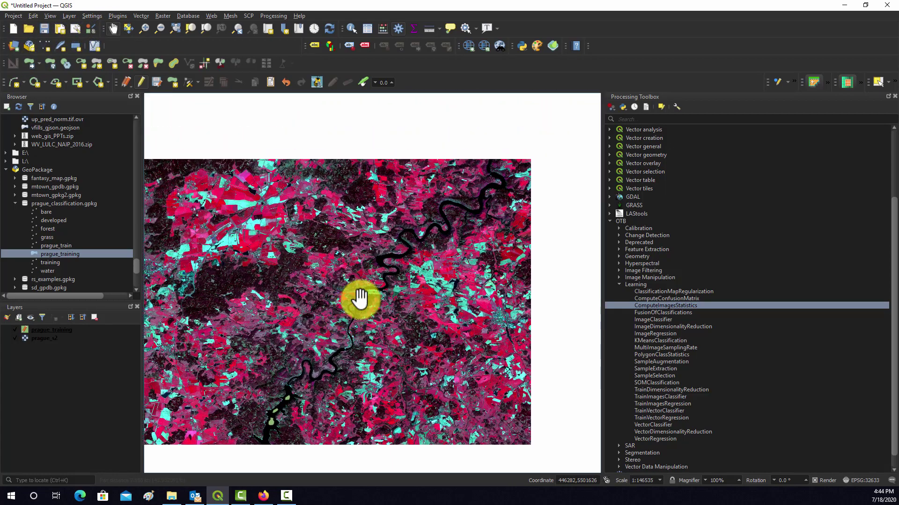
scroll(360, 299, up, 2)
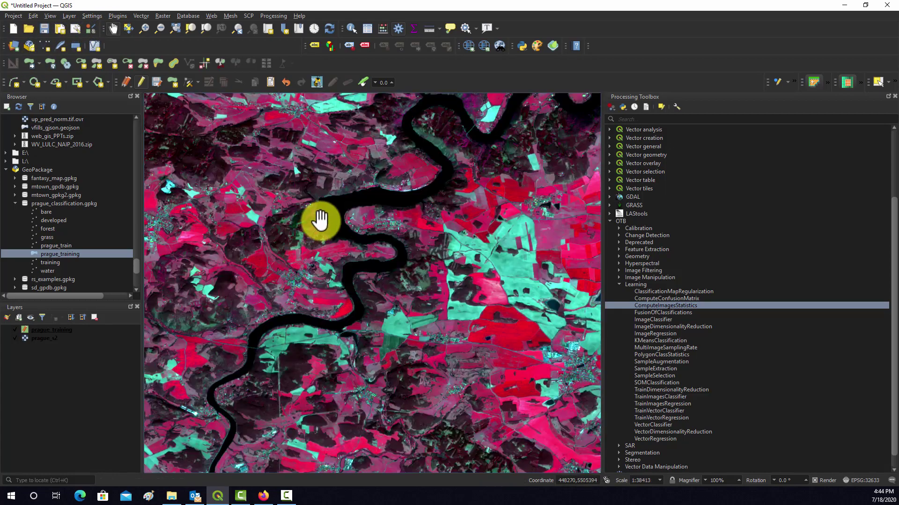
scroll(367, 261, up, 1)
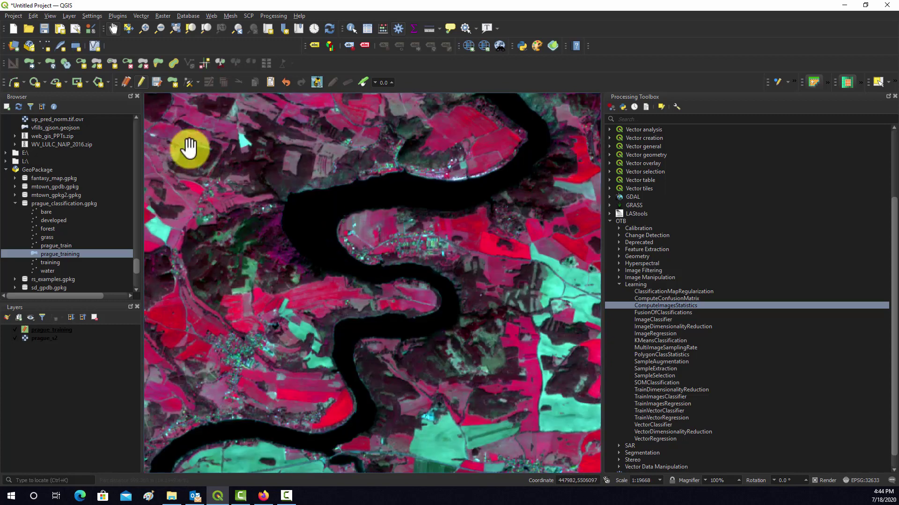
click(172, 83)
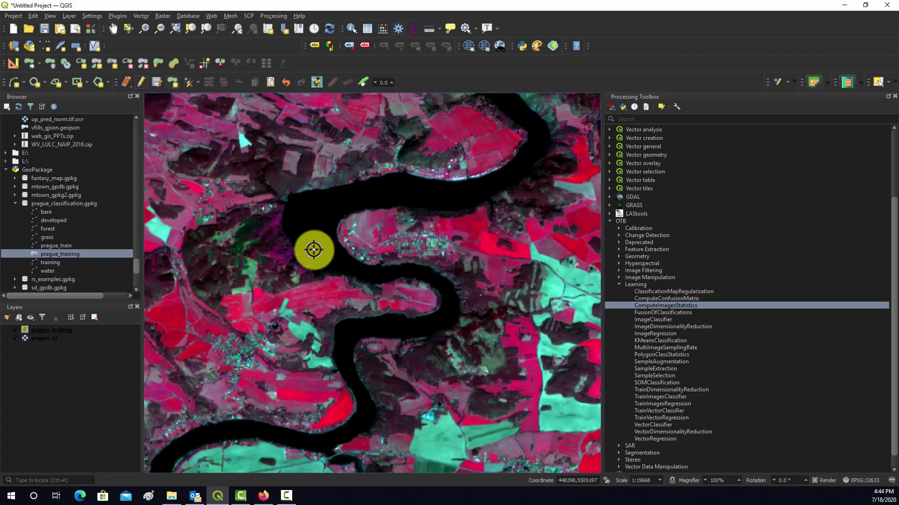
click(304, 209)
click(298, 231)
click(310, 246)
click(321, 243)
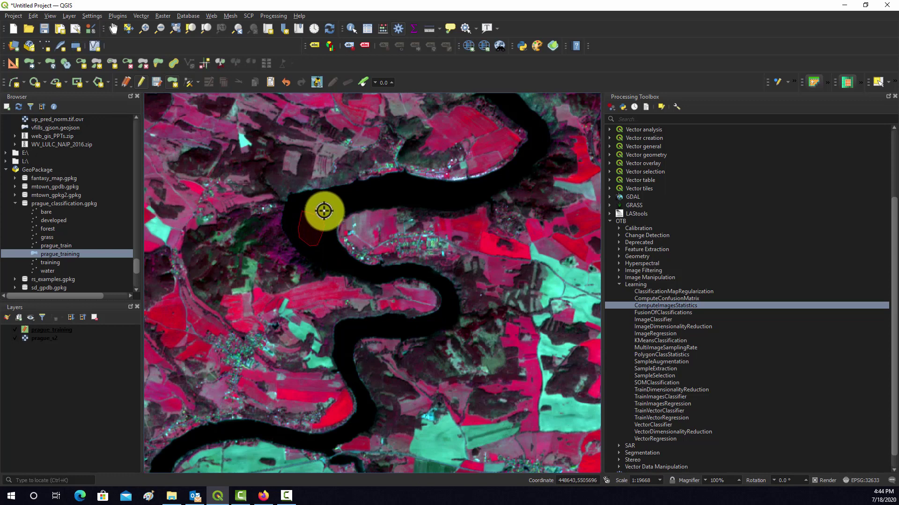
click(323, 211)
right_click(306, 201)
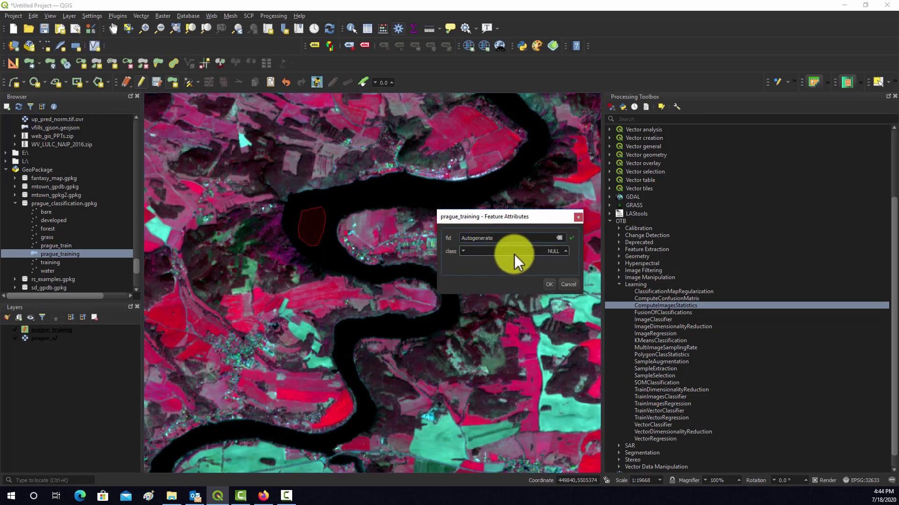
click(548, 285)
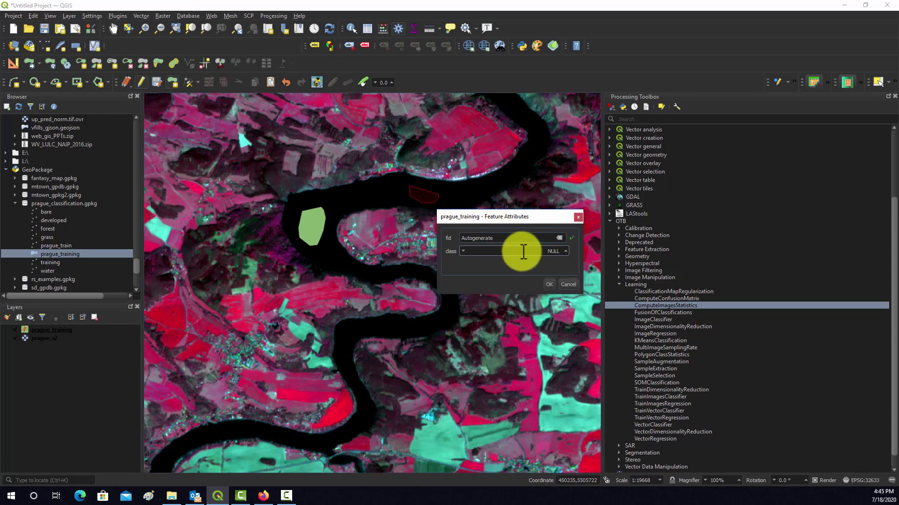
Digitize two more class 1 water polygons, one in the channel east of the wide bend and one in the northernmost river bend.
click(548, 284)
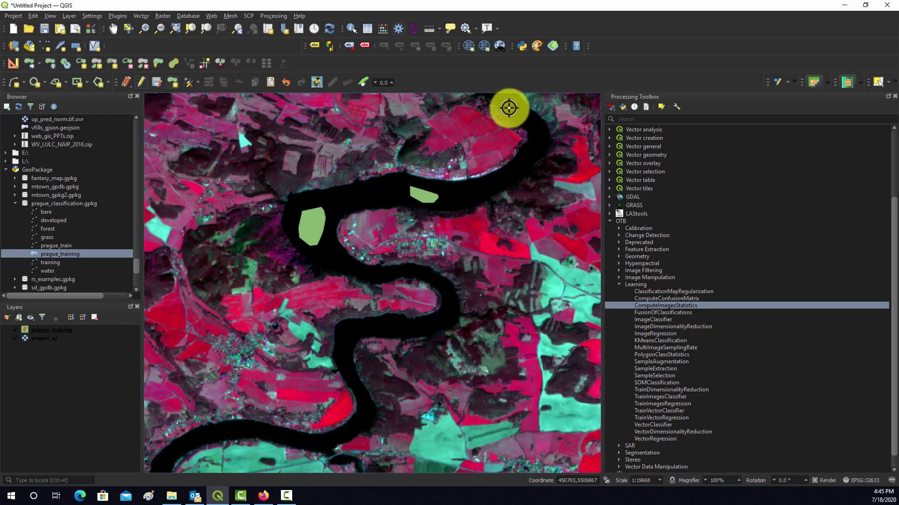
click(523, 112)
click(512, 105)
click(518, 119)
right_click(525, 105)
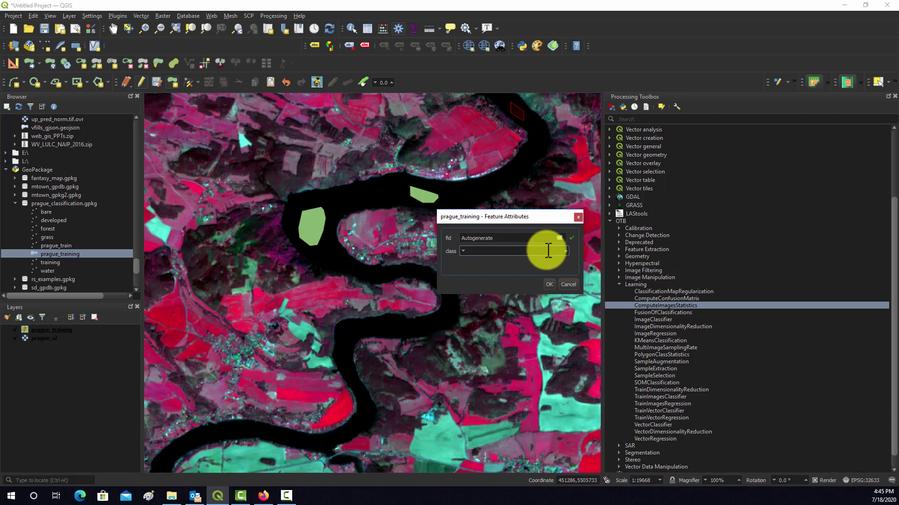
click(548, 287)
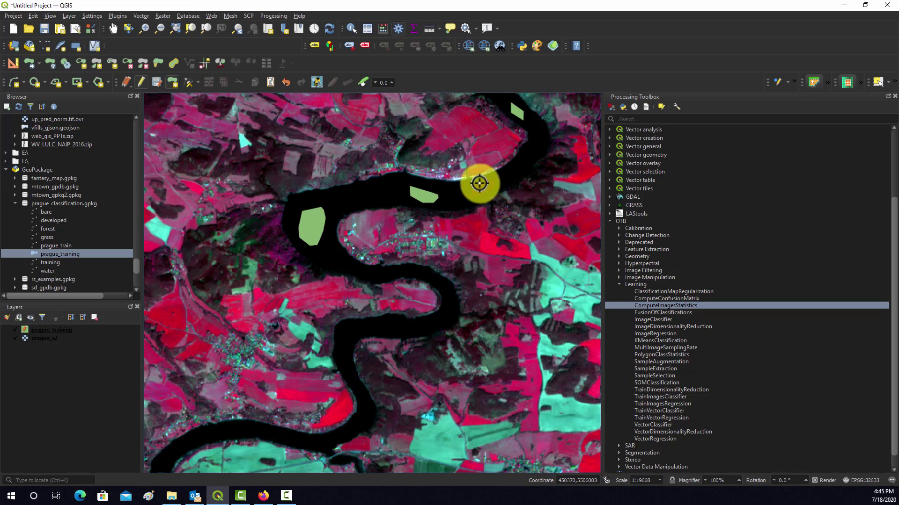
Digitize class 1 water polygons in the channel between the two eastern polygons and in the lower east-west reach of the river.
right_click(479, 183)
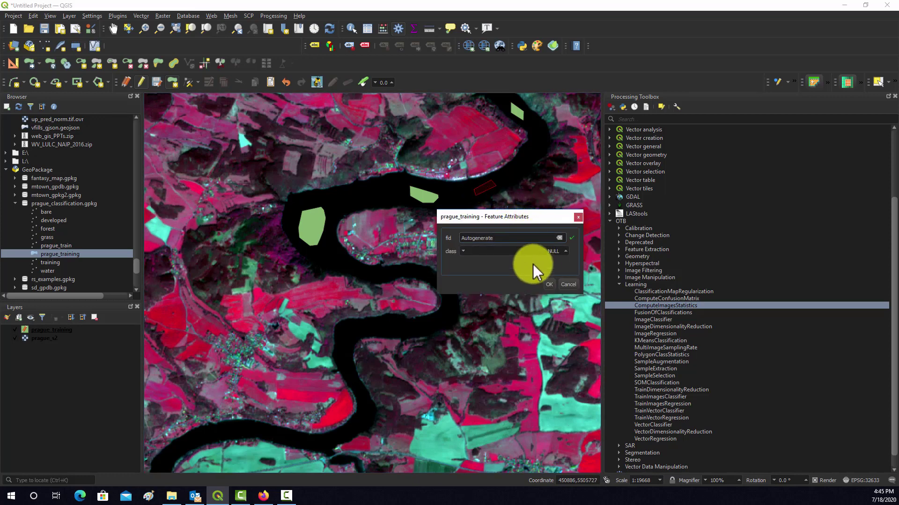
click(530, 250)
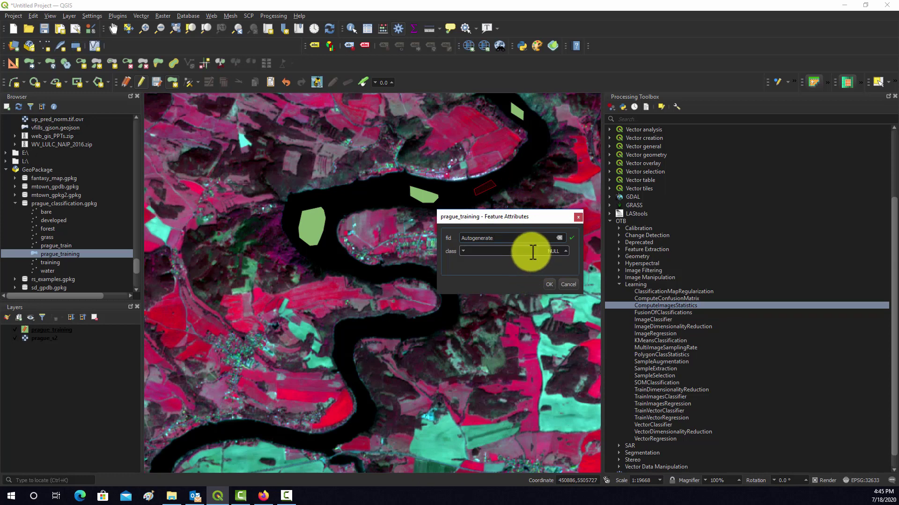
click(550, 283)
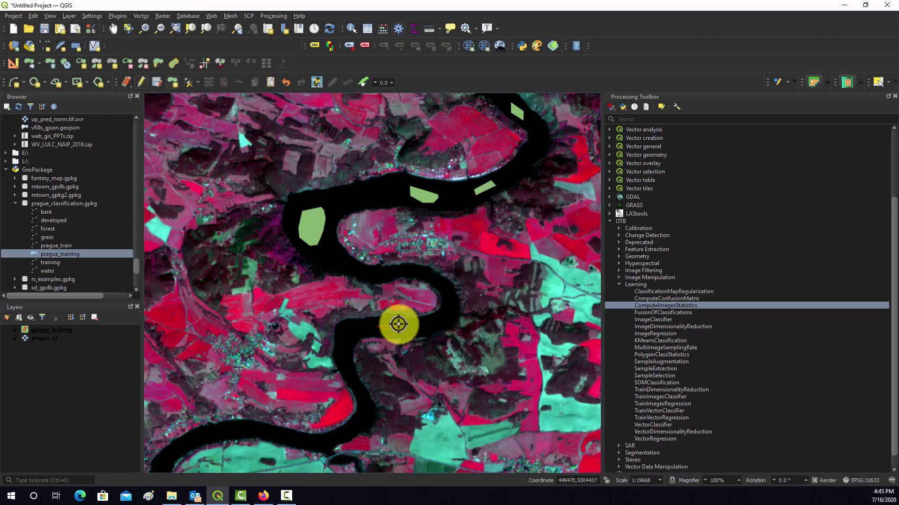
right_click(393, 322)
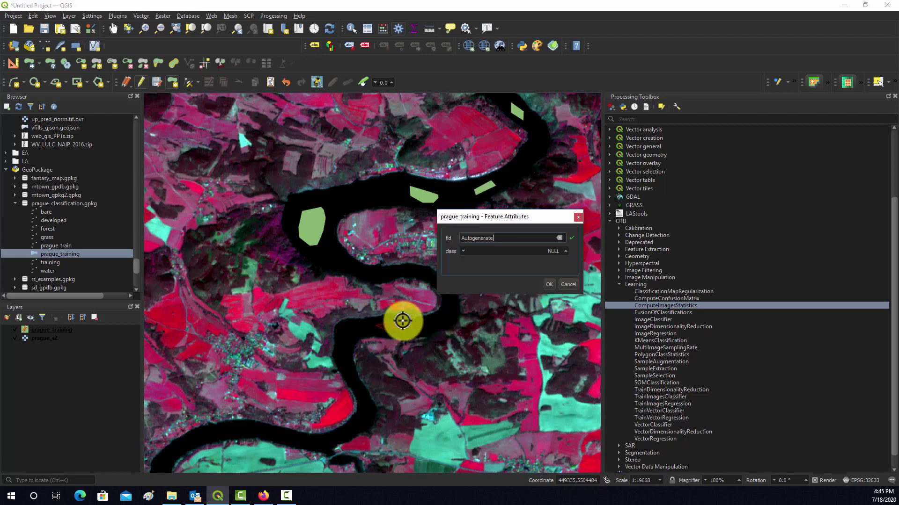
click(550, 285)
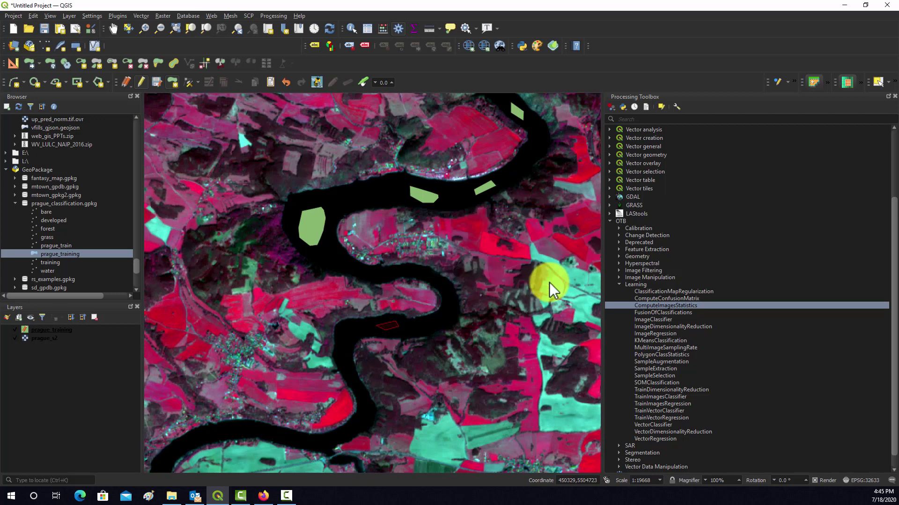
Digitize a class 1 water polygon where the lower east-west reach turns south.
click(346, 352)
click(340, 340)
click(353, 338)
click(352, 348)
right_click(350, 346)
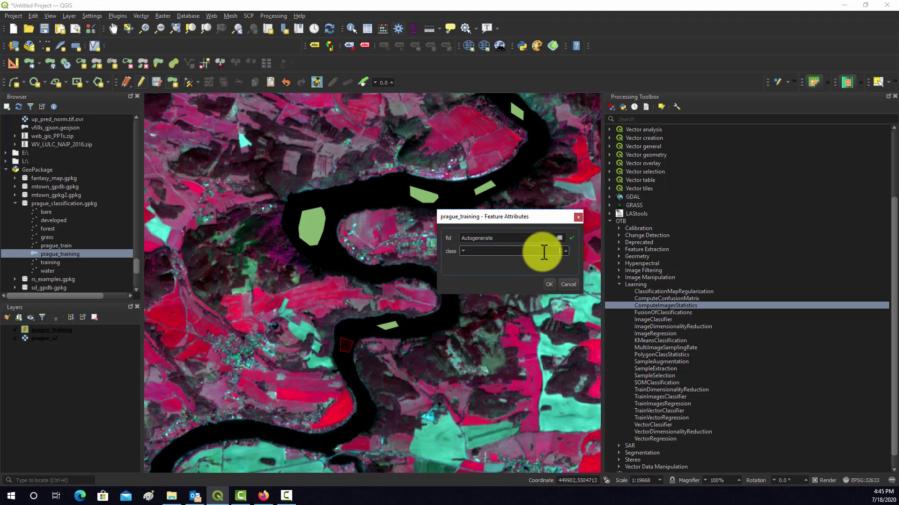
click(549, 283)
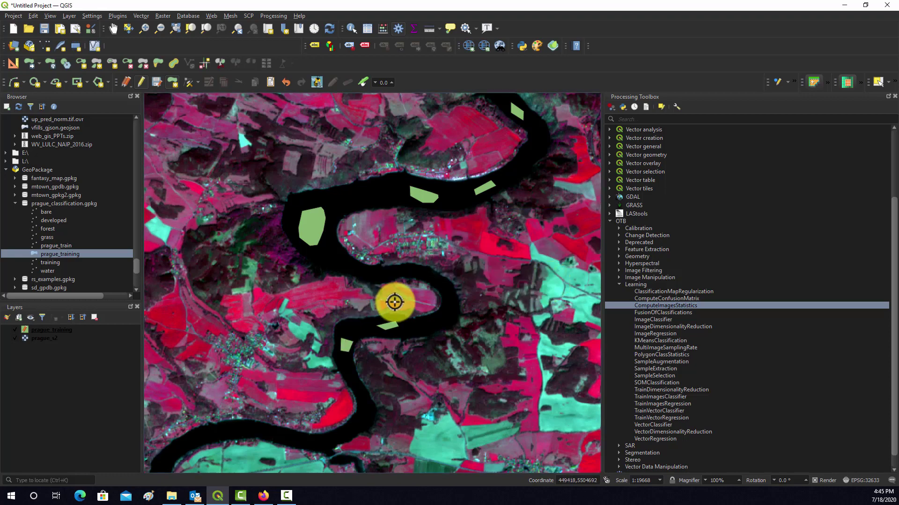
Digitize a class 1 water polygon in the middle of the wide reservoir section farther north along the river.
scroll(398, 302, down, 2)
scroll(446, 271, down, 1)
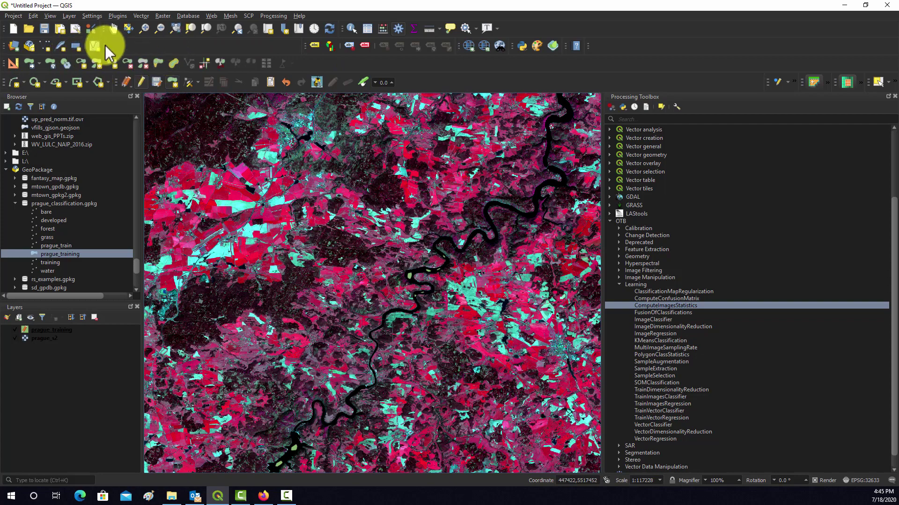
click(113, 29)
drag(370, 211, 345, 260)
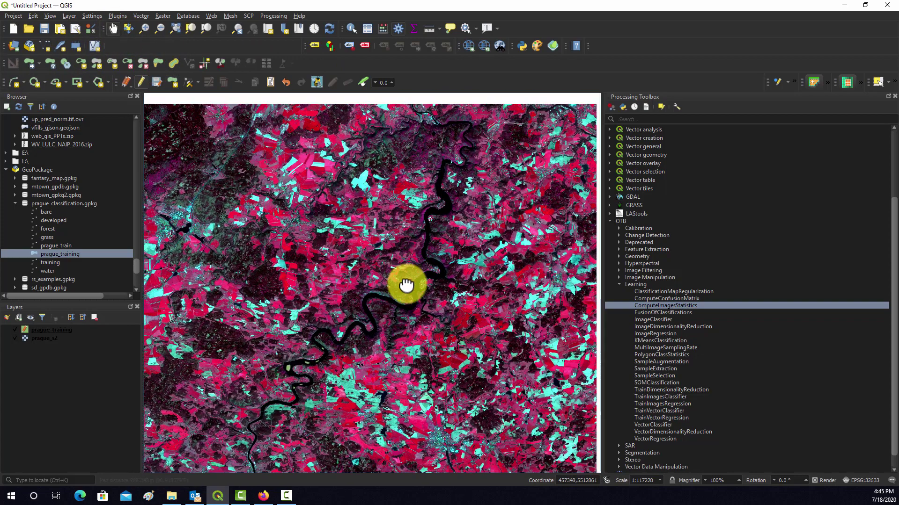
scroll(430, 210, up, 3)
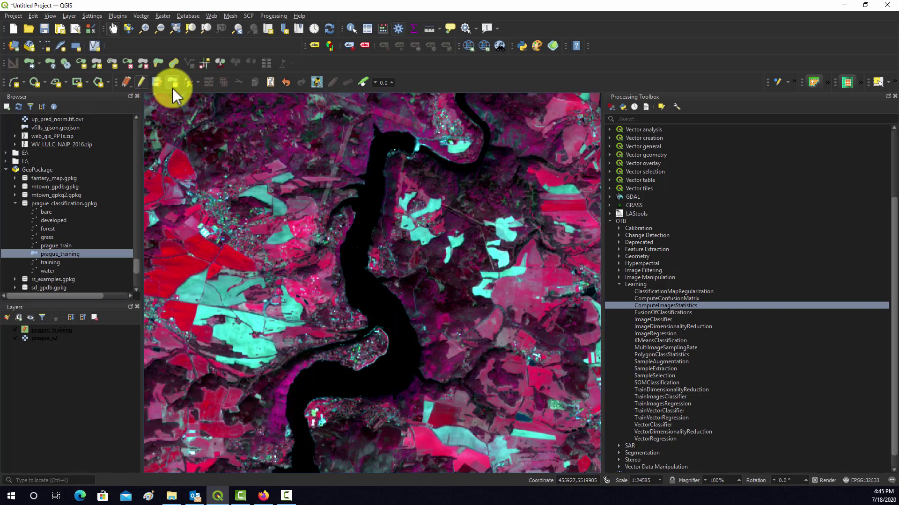
click(173, 82)
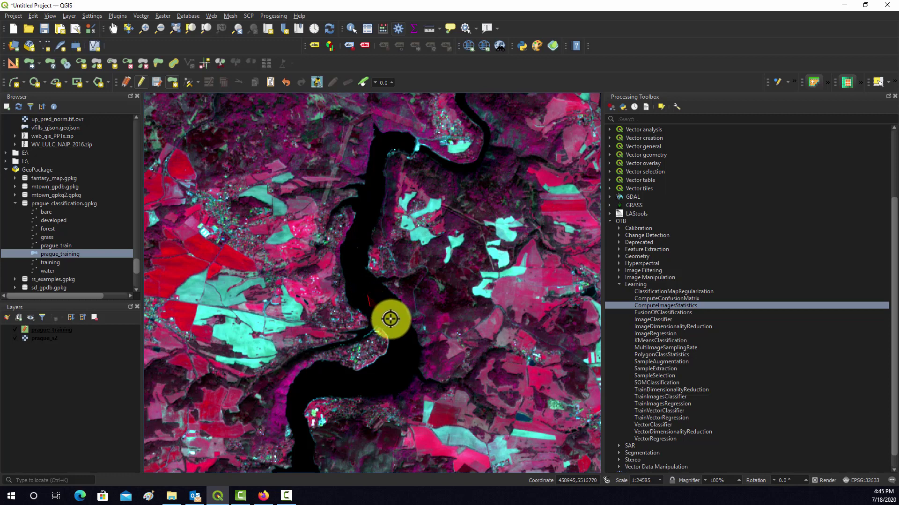
right_click(374, 290)
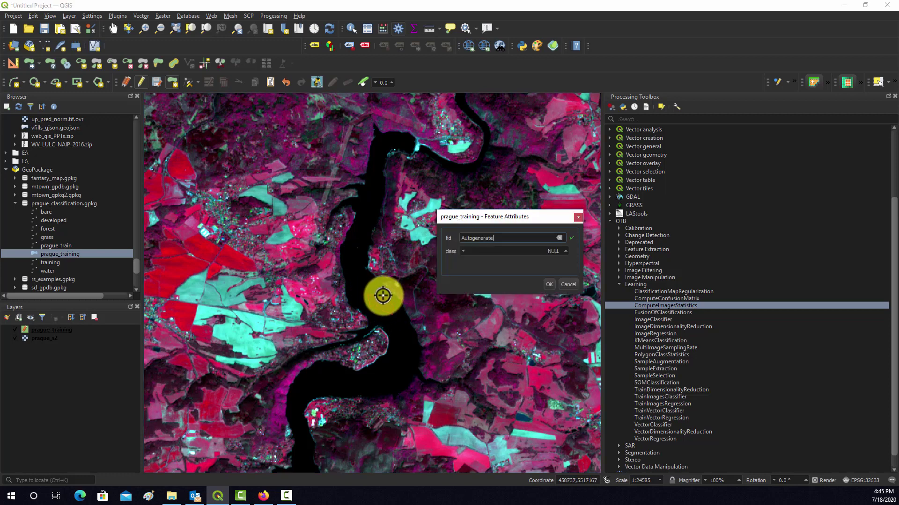
click(549, 283)
Digitize three more class 1 water polygons in this reservoir: two in the broad southern bend and one in the northern channel.
click(377, 387)
click(376, 375)
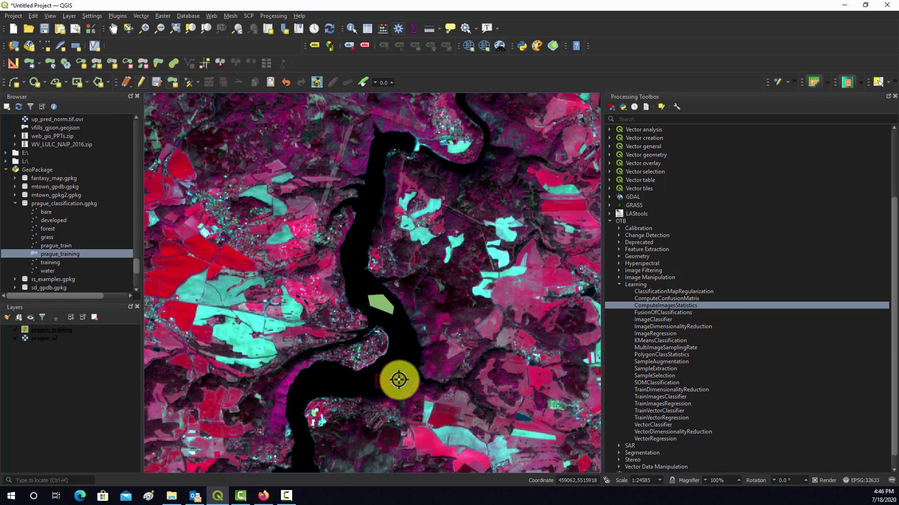
click(401, 370)
click(402, 381)
right_click(391, 367)
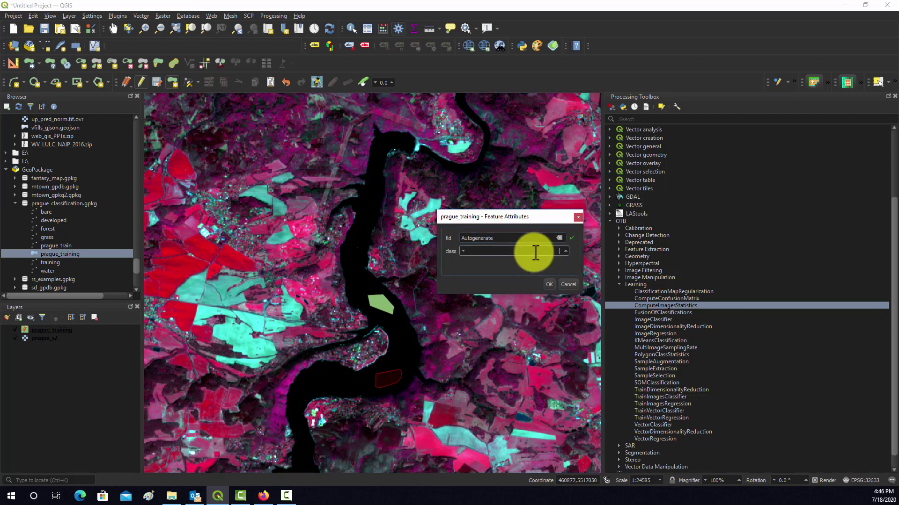
click(547, 281)
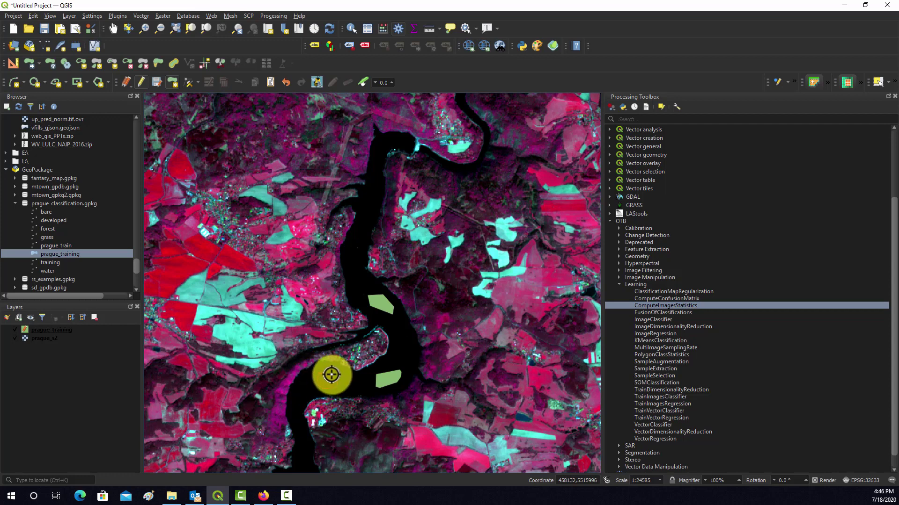
right_click(330, 375)
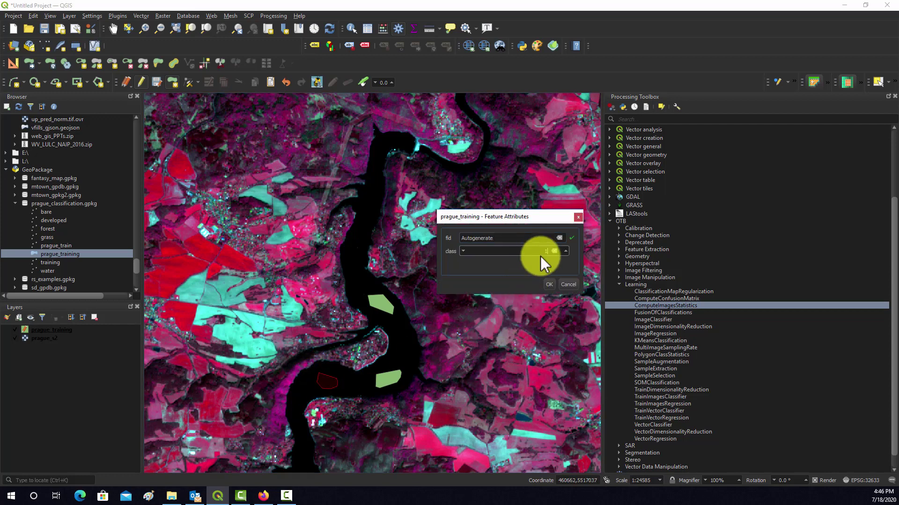
click(549, 284)
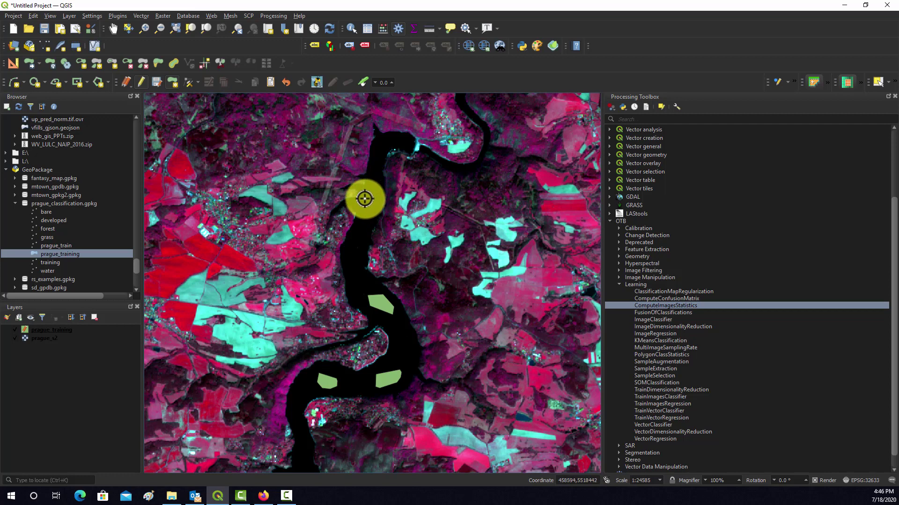
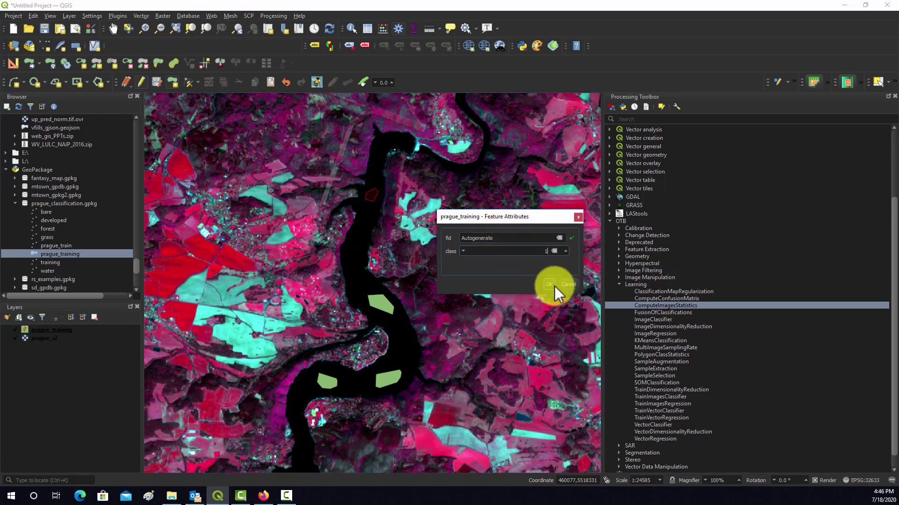
Examine the image along the river, around the city and across the surrounding farmland for crop fields suitable as training sites.
scroll(395, 281, down, 2)
scroll(395, 280, down, 1)
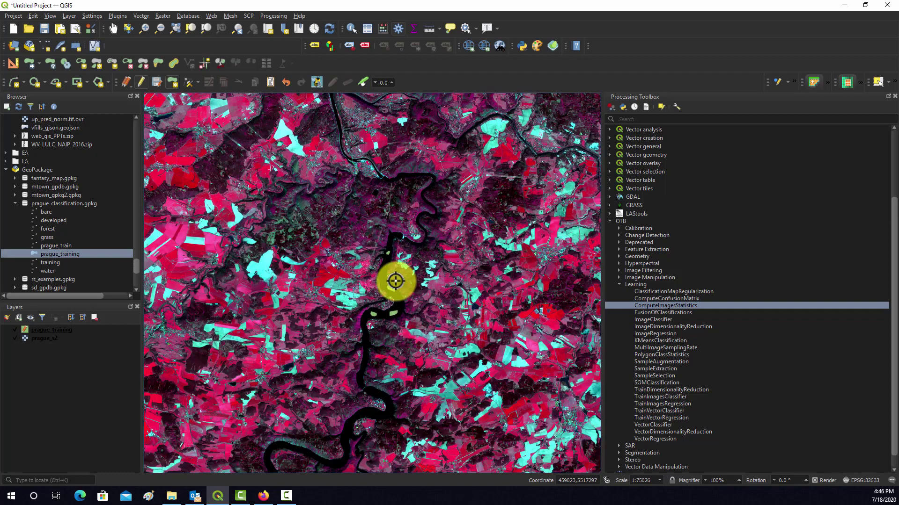
click(114, 27)
drag(372, 199, 319, 279)
scroll(305, 195, up, 1)
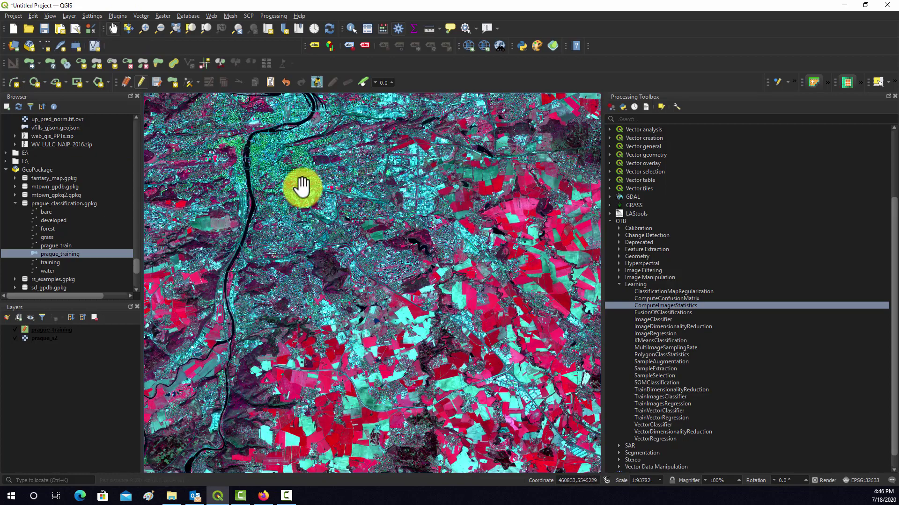
drag(300, 187, 310, 262)
scroll(311, 262, up, 1)
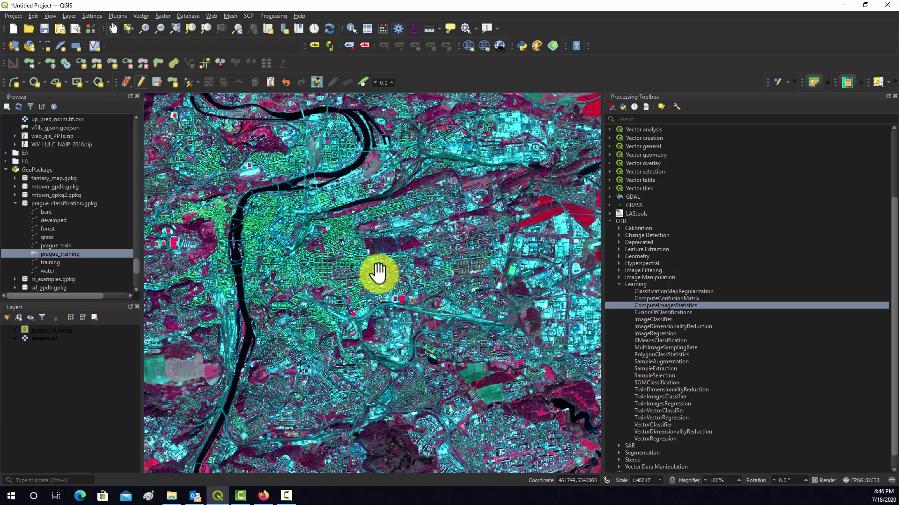
drag(473, 241, 215, 467)
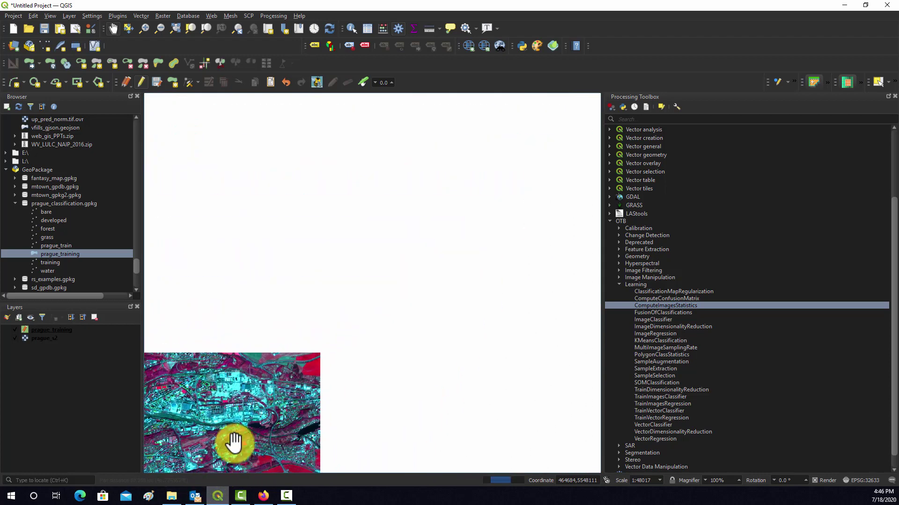
drag(484, 197, 425, 307)
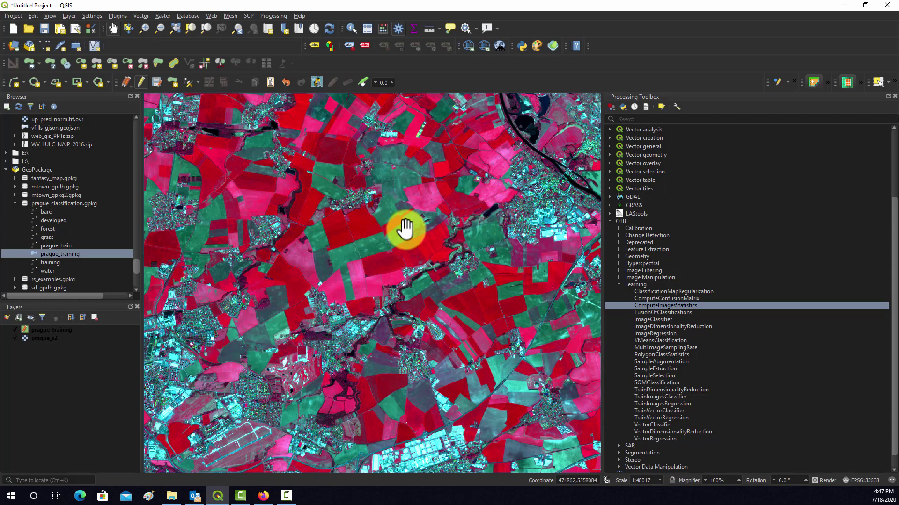
drag(267, 297, 394, 177)
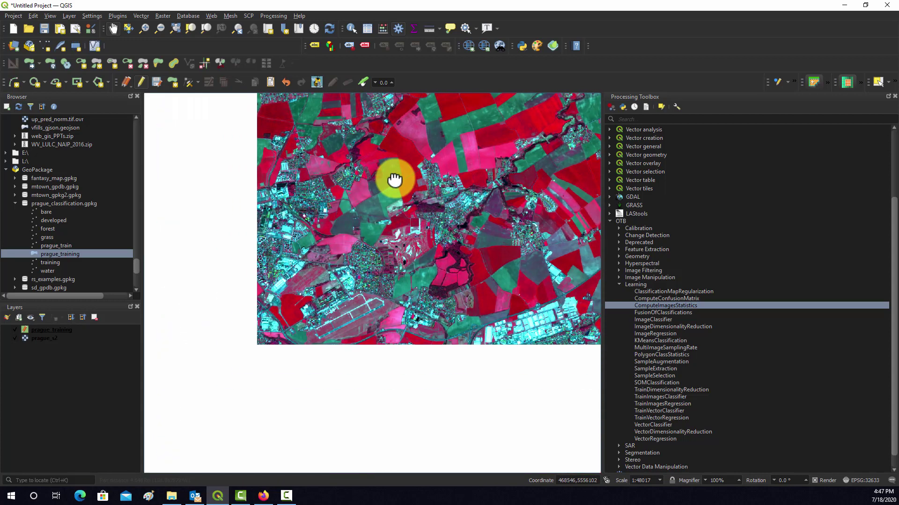
scroll(368, 270, down, 1)
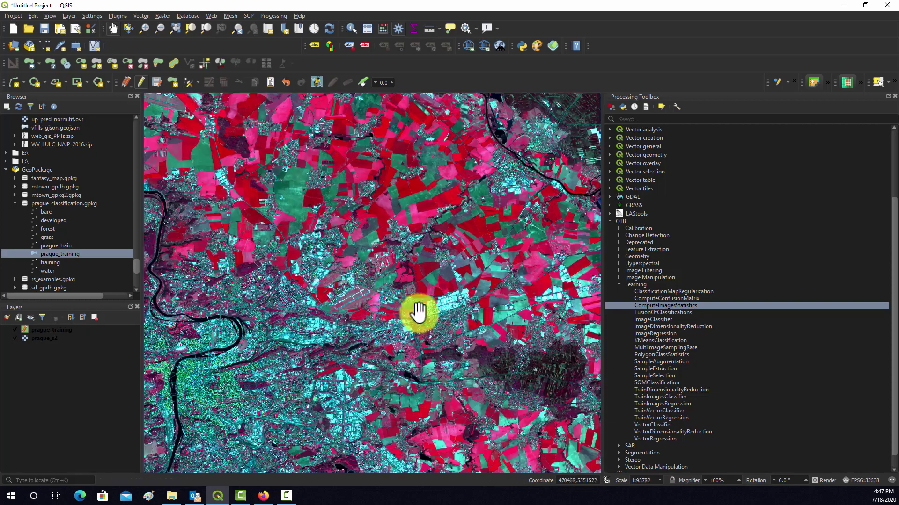
drag(254, 391, 452, 193)
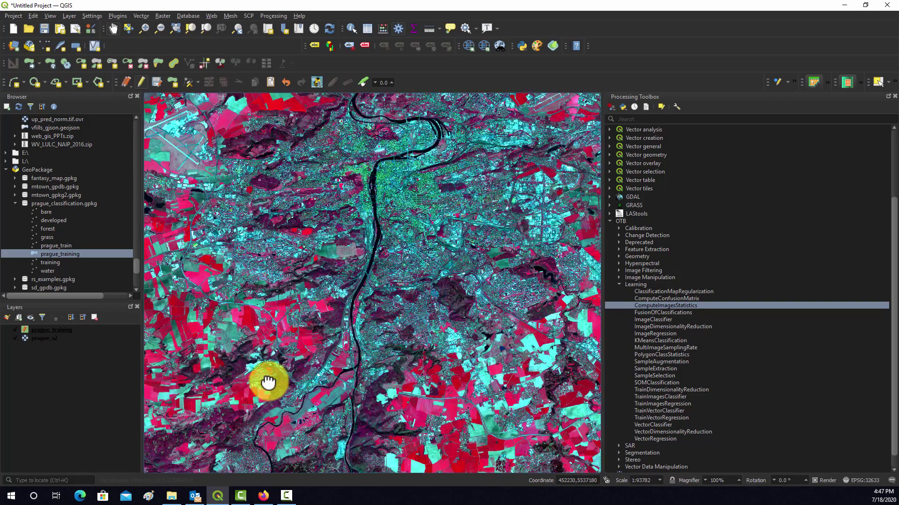
drag(267, 377, 367, 221)
drag(313, 356, 412, 246)
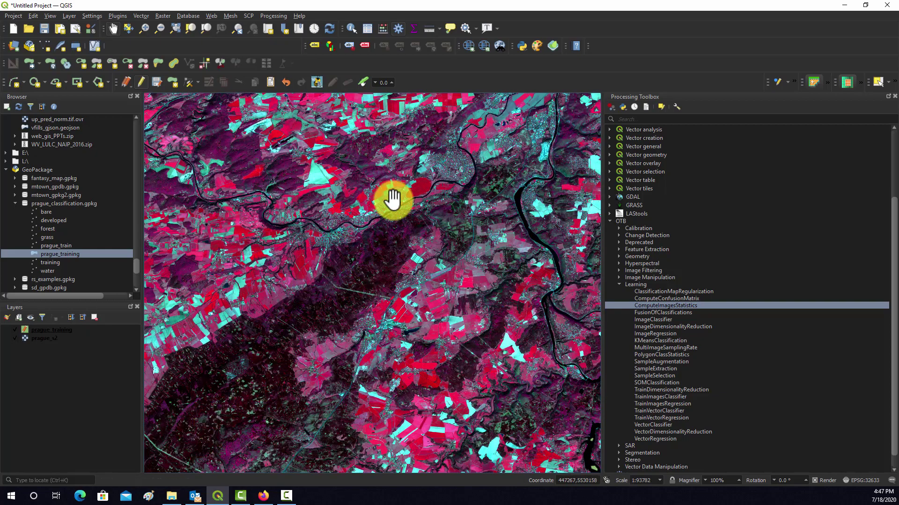
drag(387, 220, 277, 371)
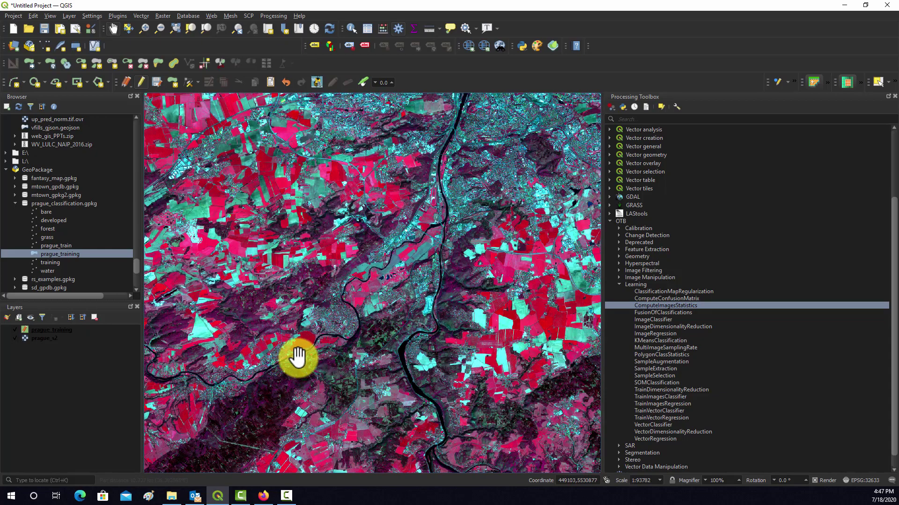
drag(415, 281, 414, 355)
drag(265, 391, 407, 361)
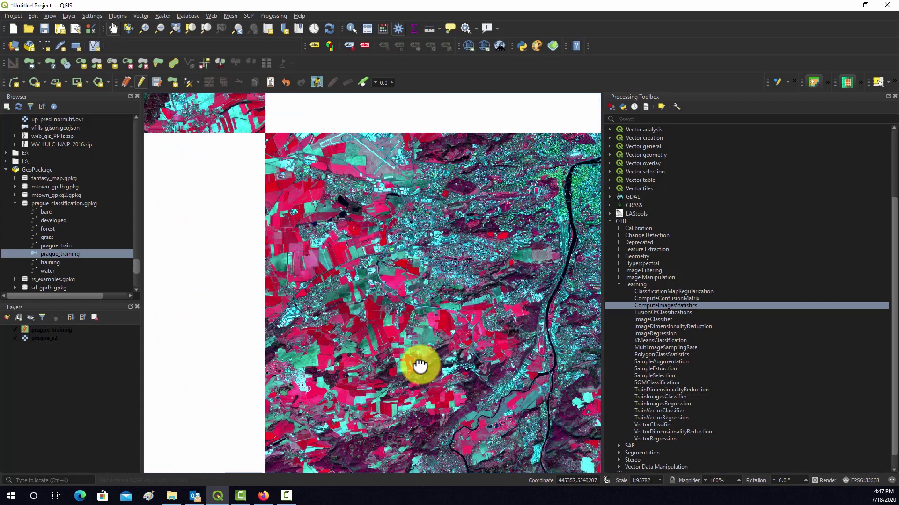
drag(375, 277, 433, 272)
scroll(457, 283, up, 2)
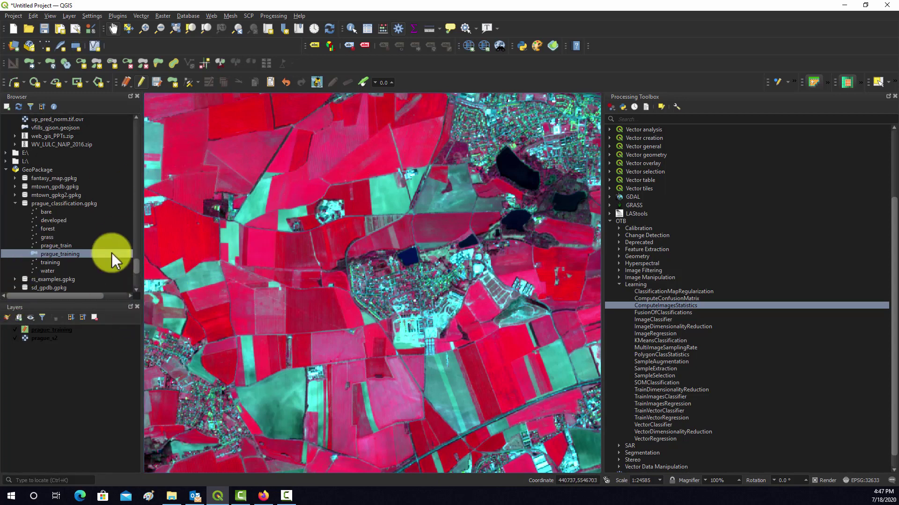
Make prague_training the active layer and start adding polygon features.
click(171, 82)
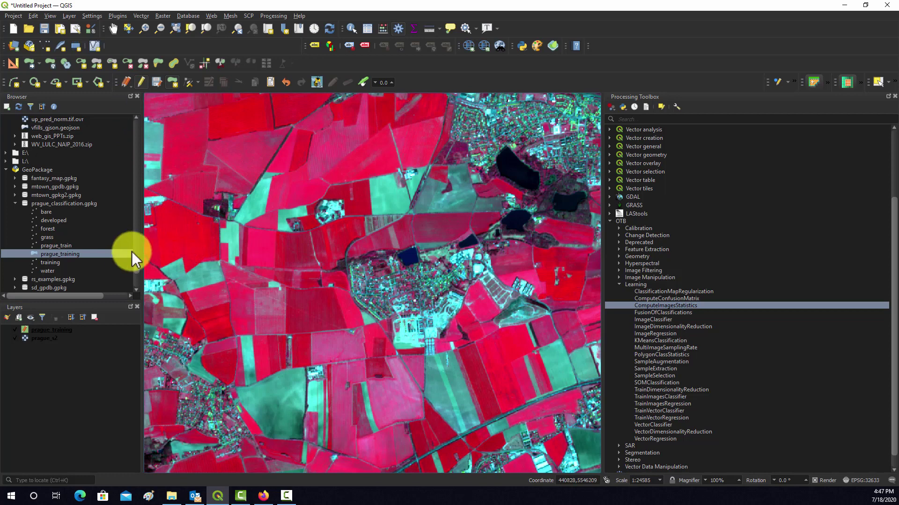
click(55, 329)
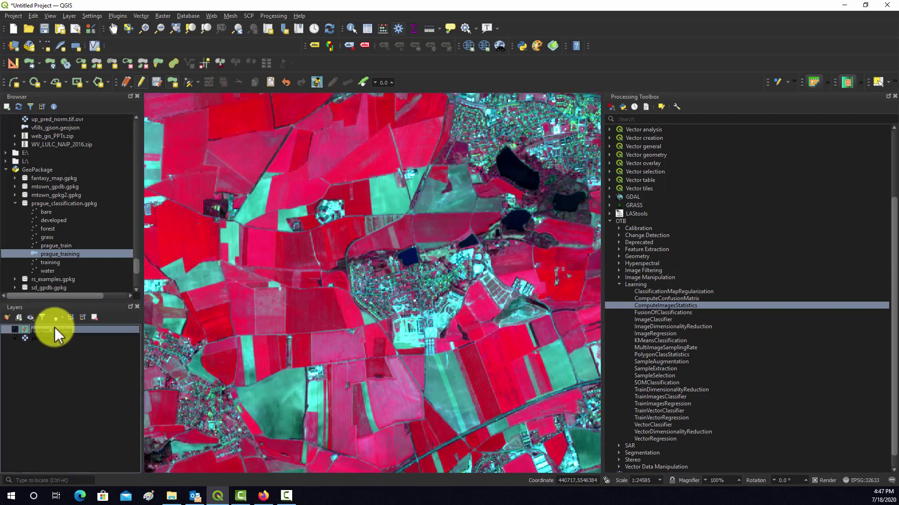
click(176, 241)
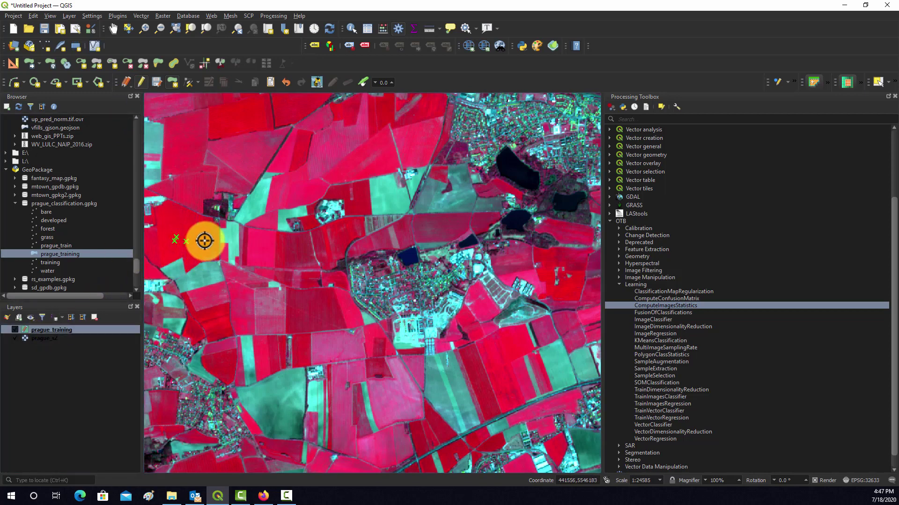
click(198, 232)
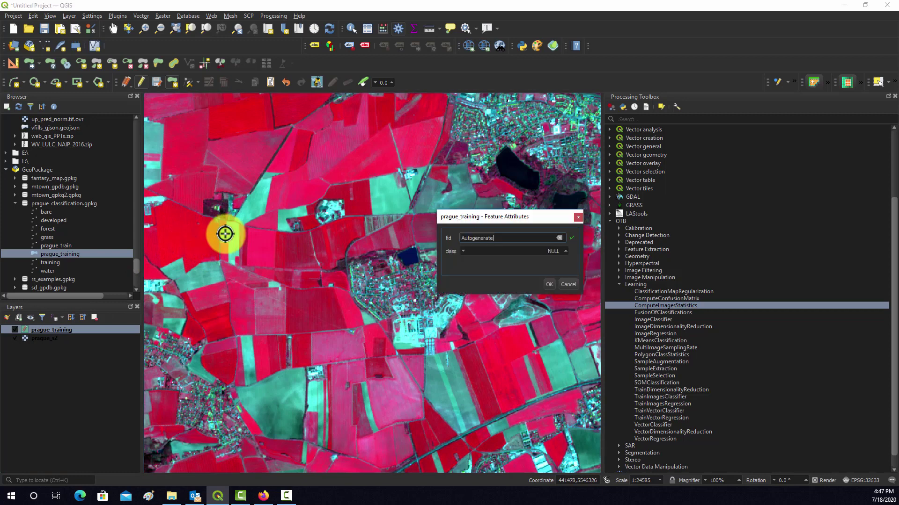
click(560, 284)
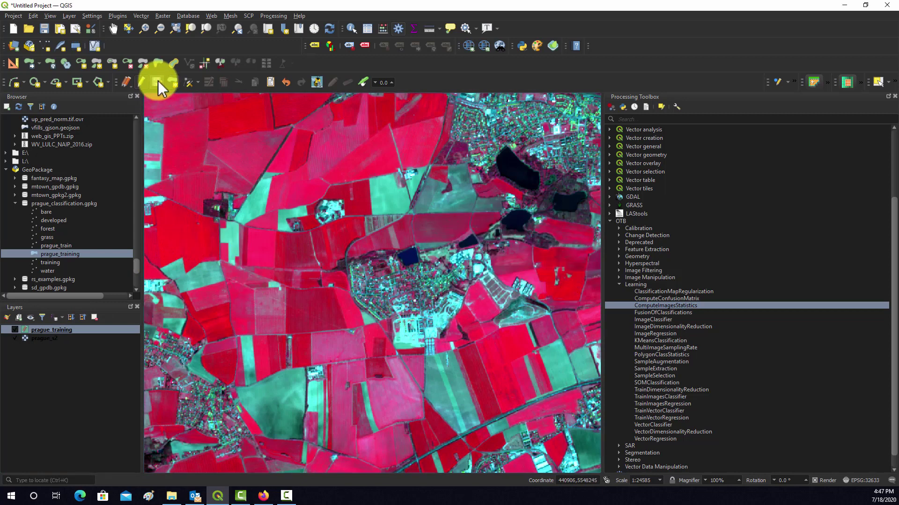
Digitize two class 2 training polygons in the large bright red fields along the western edge of the visible farmland.
click(192, 227)
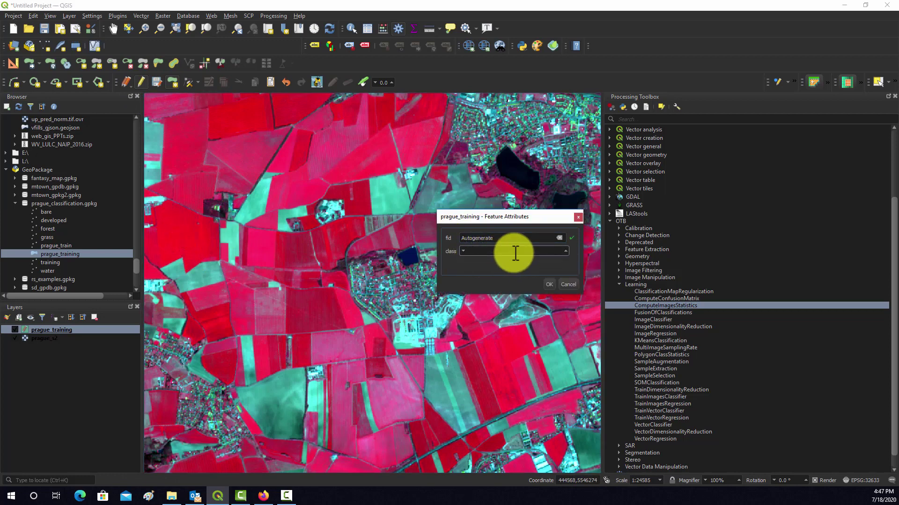
click(549, 284)
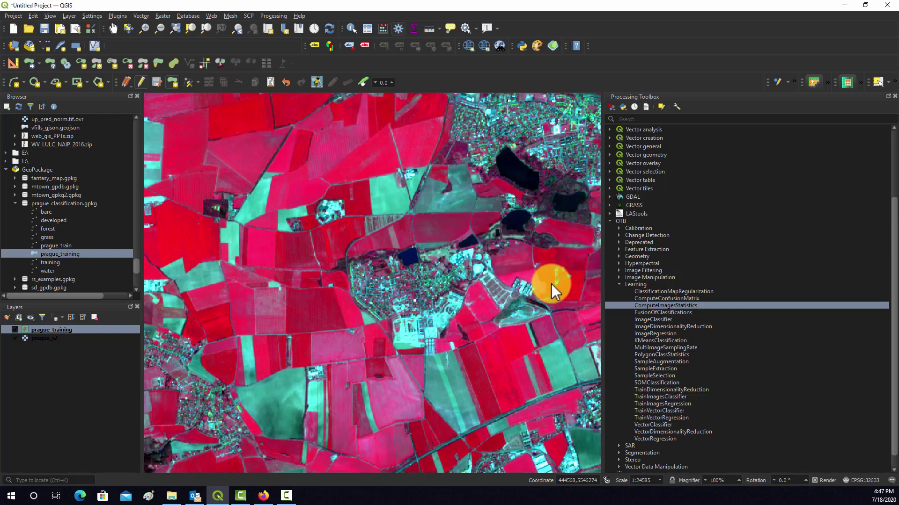
click(187, 136)
click(536, 252)
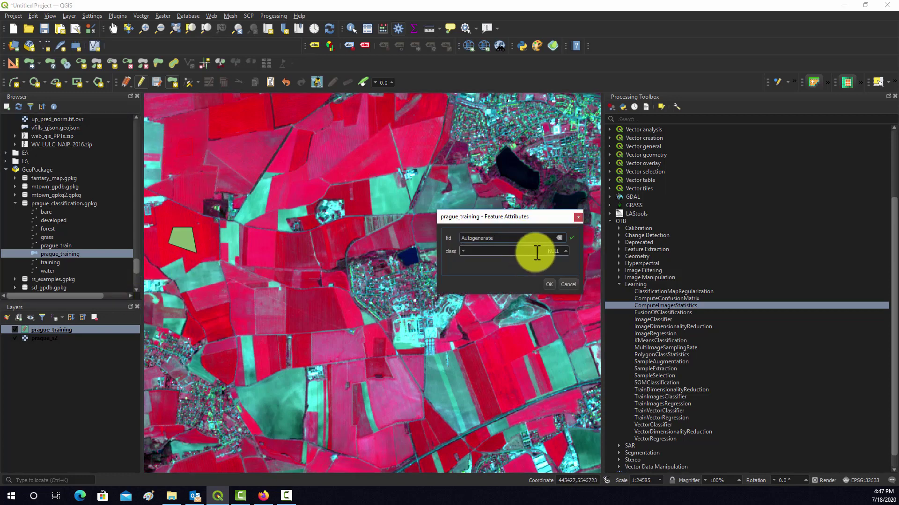
click(549, 284)
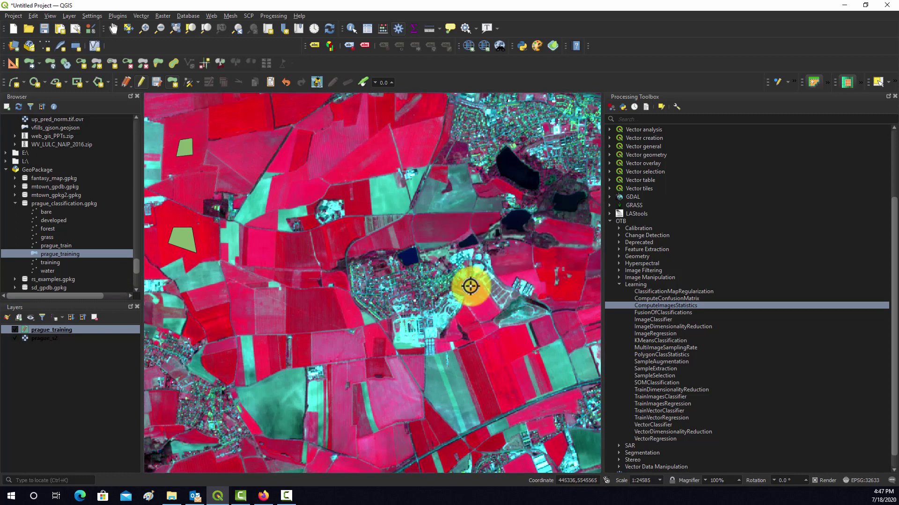
Digitize three class 2 polygons: in the pink field east of the larger western polygon, the southern pink field, and the red field southeast of the town.
right_click(261, 244)
click(531, 250)
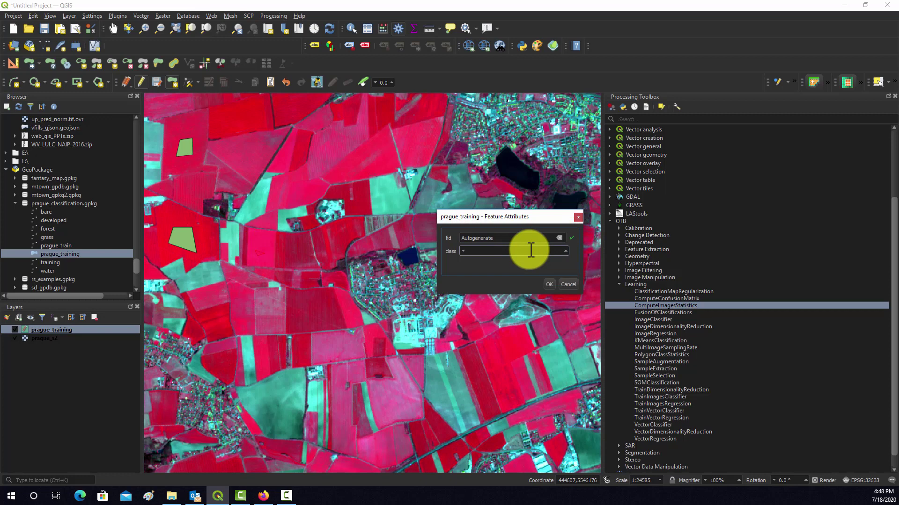
click(550, 285)
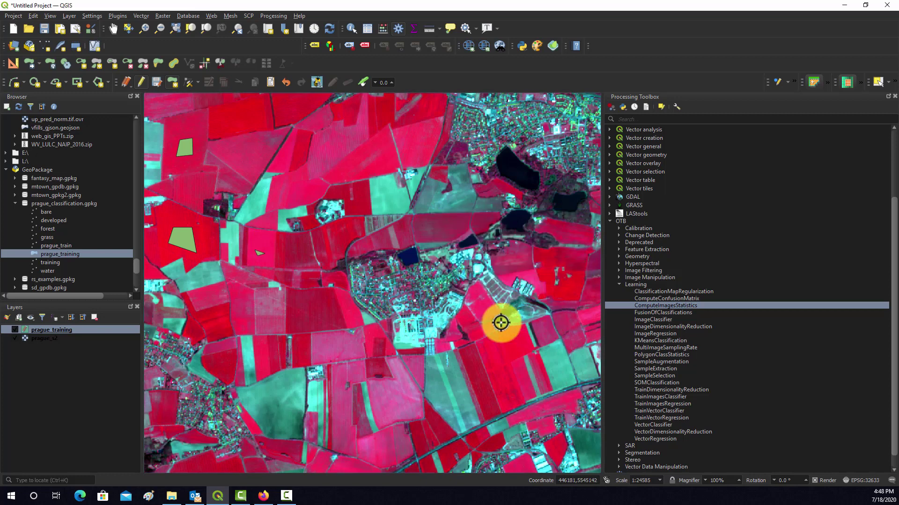
right_click(405, 395)
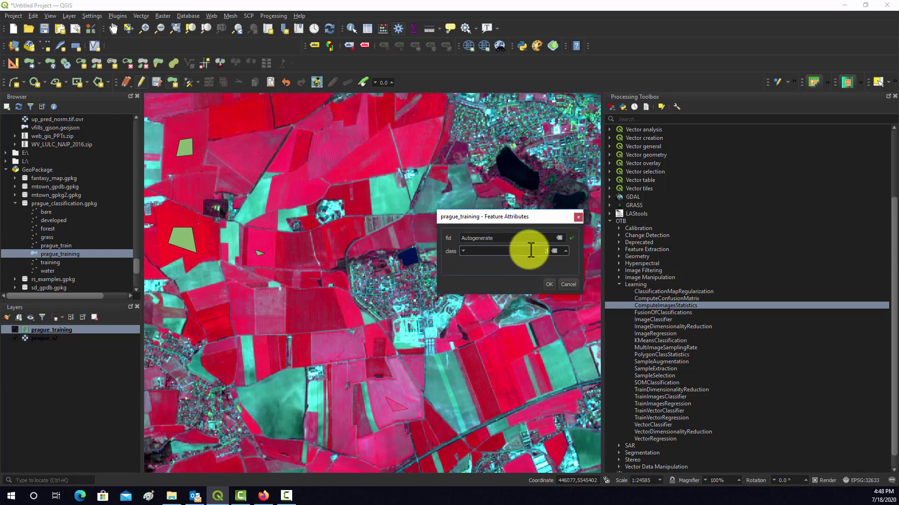
click(547, 284)
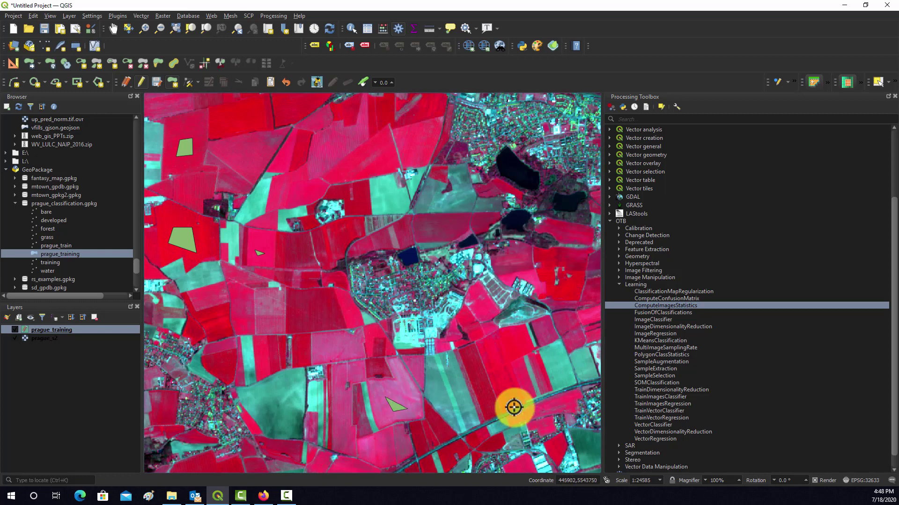
click(545, 324)
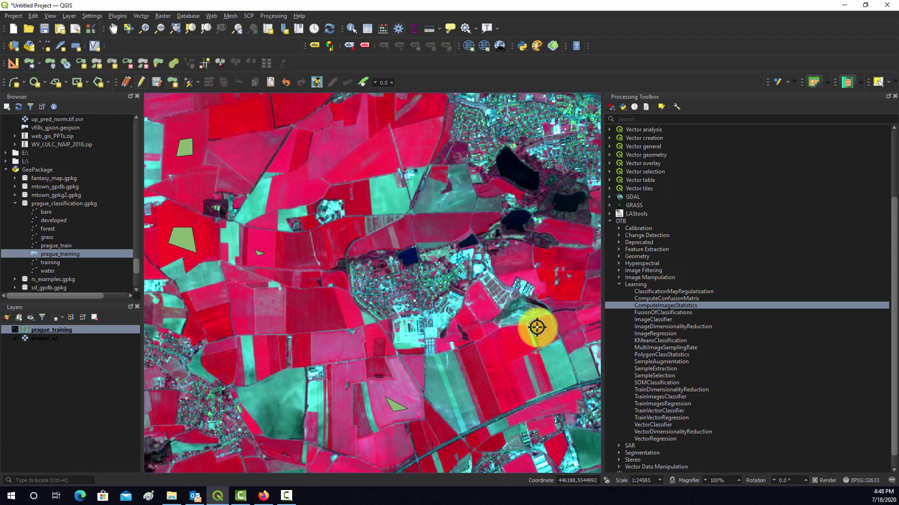
right_click(534, 327)
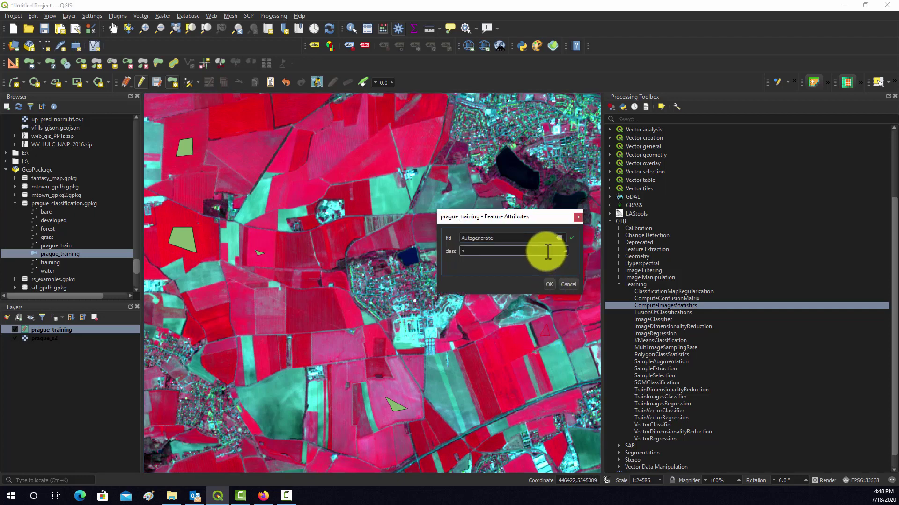
click(547, 280)
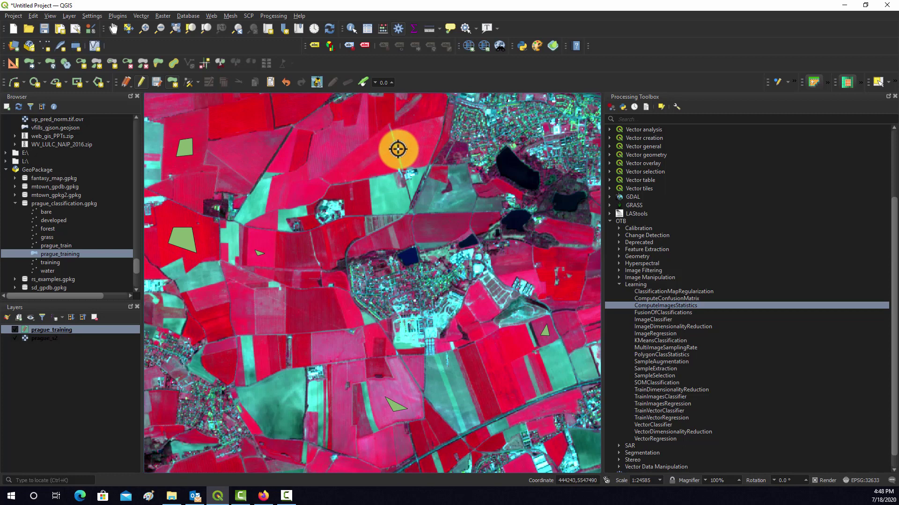
Digitize two class 2 polygons: in the pink field west of the northern lakes and in the elongated red field just north of the central town.
click(410, 151)
click(419, 147)
right_click(414, 142)
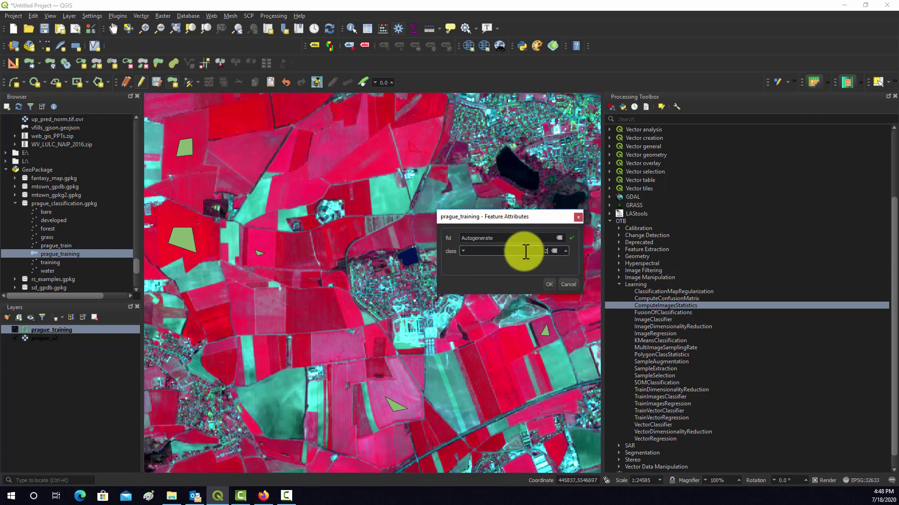
click(547, 284)
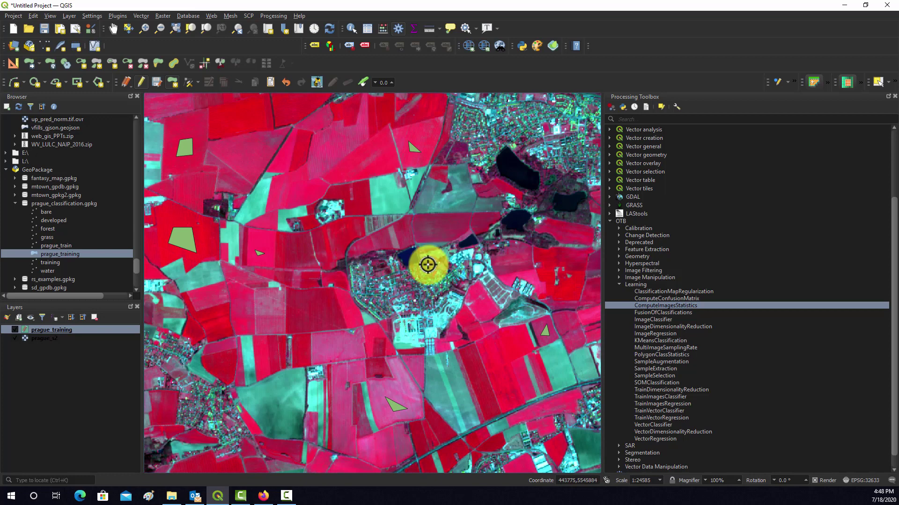
right_click(445, 224)
click(539, 249)
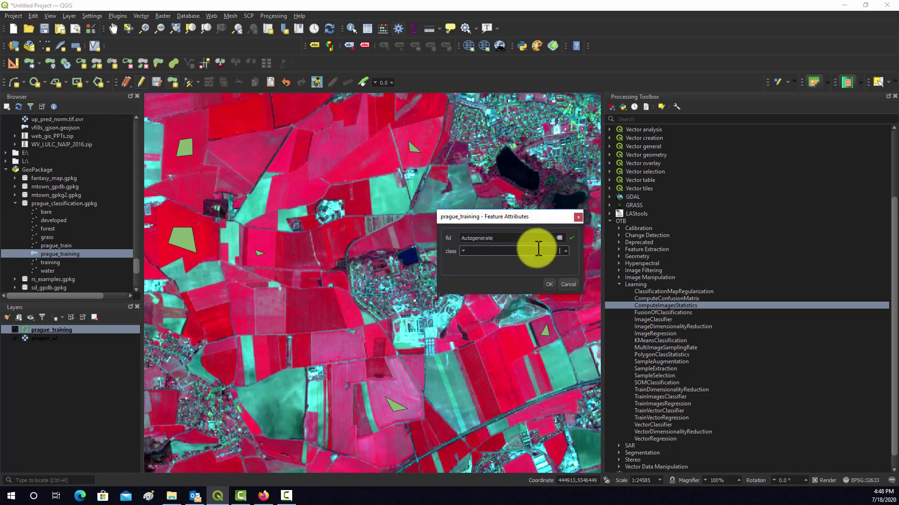
click(550, 285)
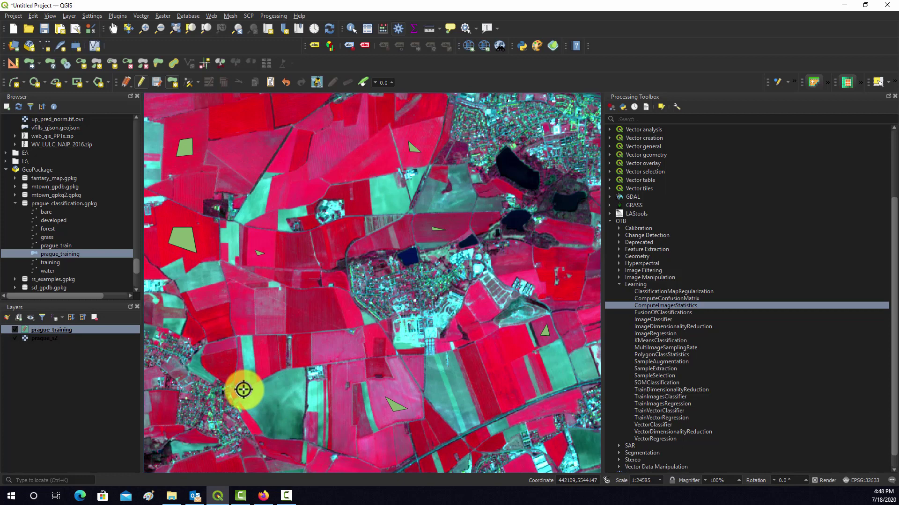
Digitize three class 3 polygons in teal fields: the large southwestern field, the field near the eastern edge, and the pale field north of the town.
click(265, 399)
click(287, 413)
click(274, 418)
right_click(283, 403)
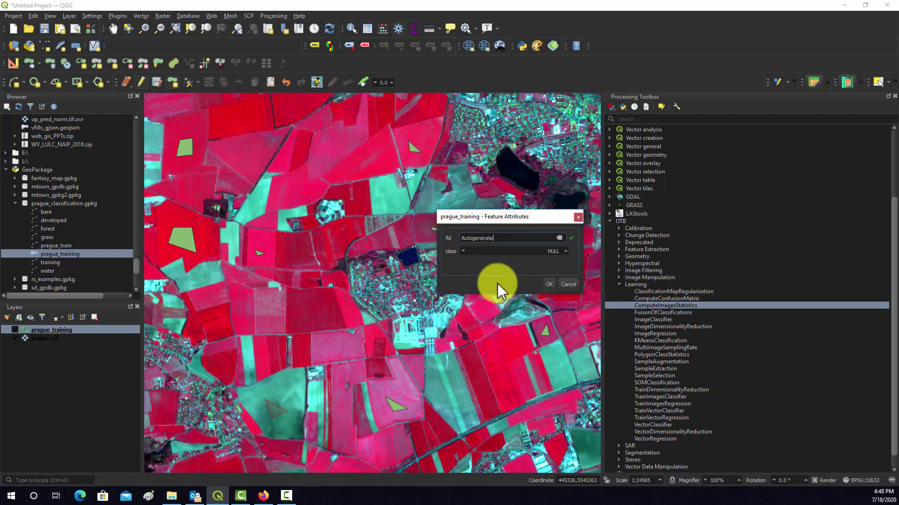
click(549, 280)
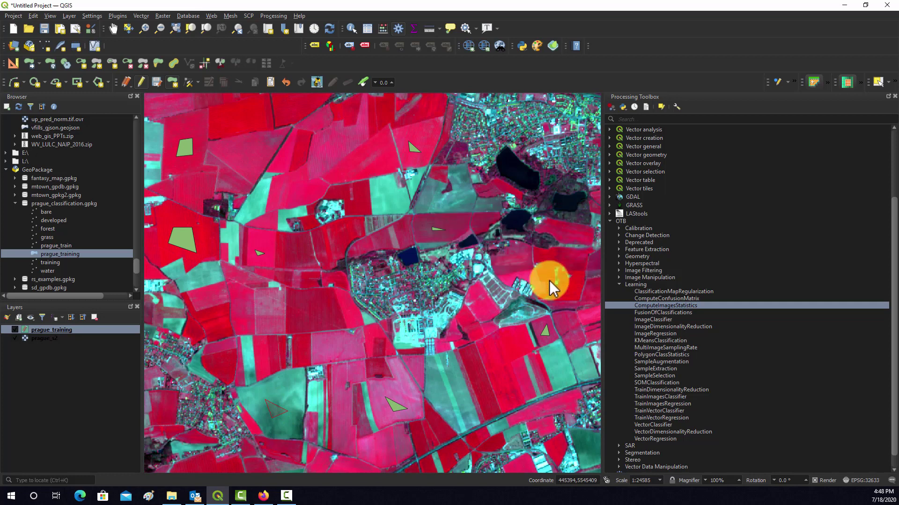
click(558, 378)
right_click(551, 362)
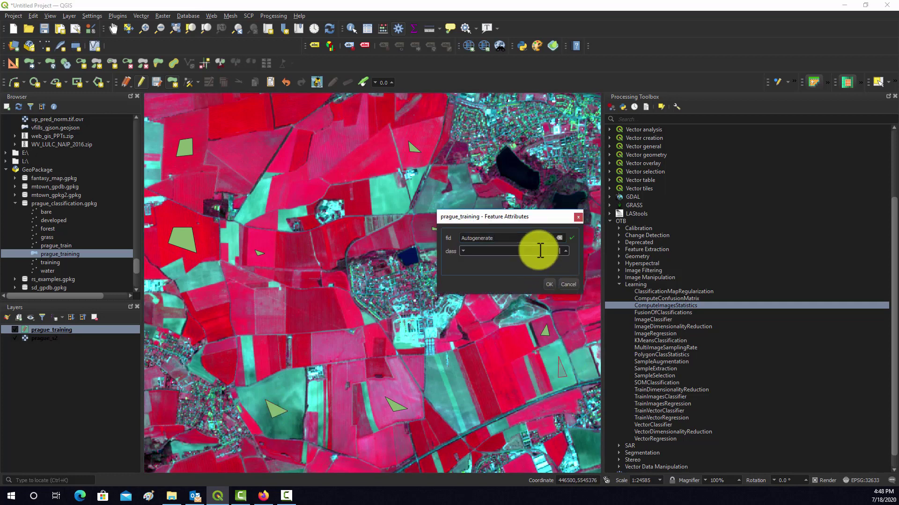
click(550, 284)
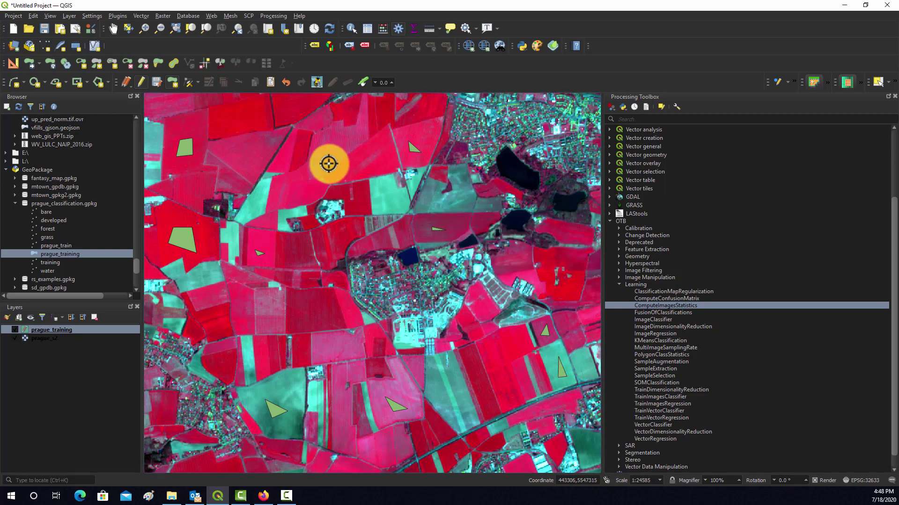
click(380, 201)
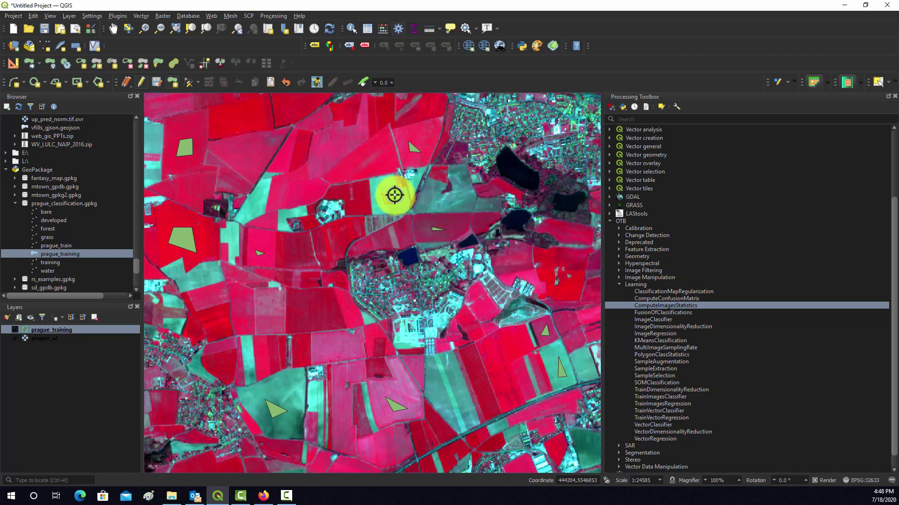
right_click(394, 196)
text(3)
click(547, 283)
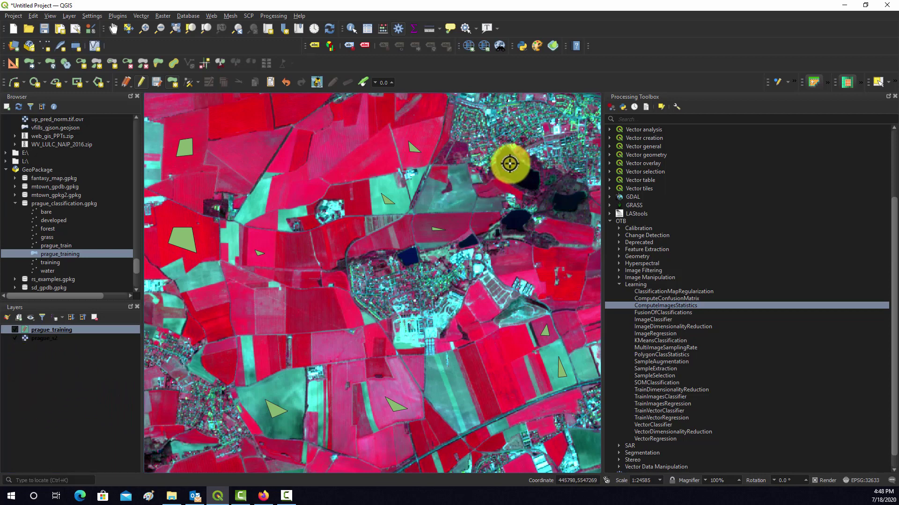
Digitize three class 1 water polygons, one in each of the three dark lakes northeast of the town.
right_click(525, 178)
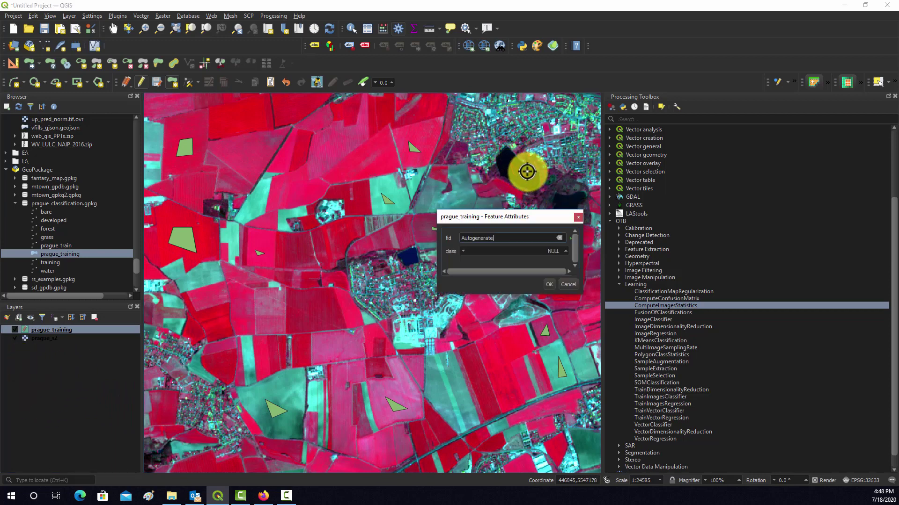
click(548, 285)
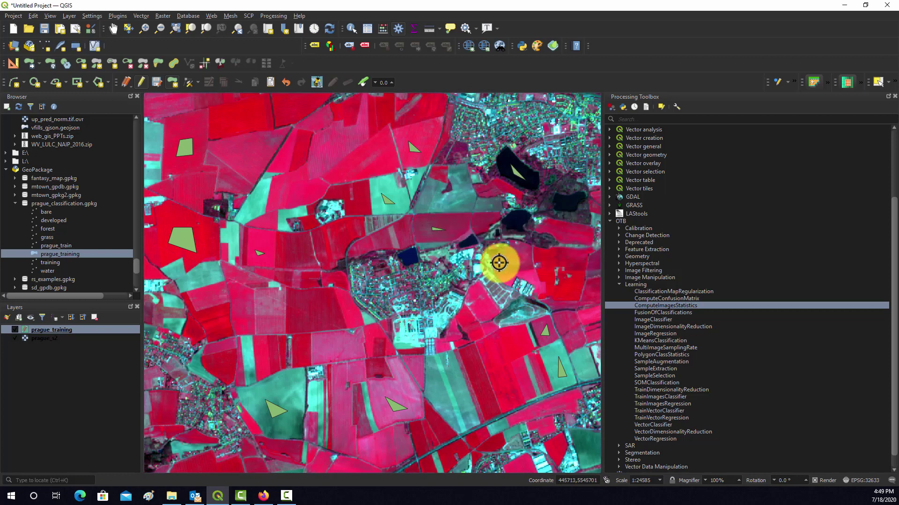
right_click(521, 219)
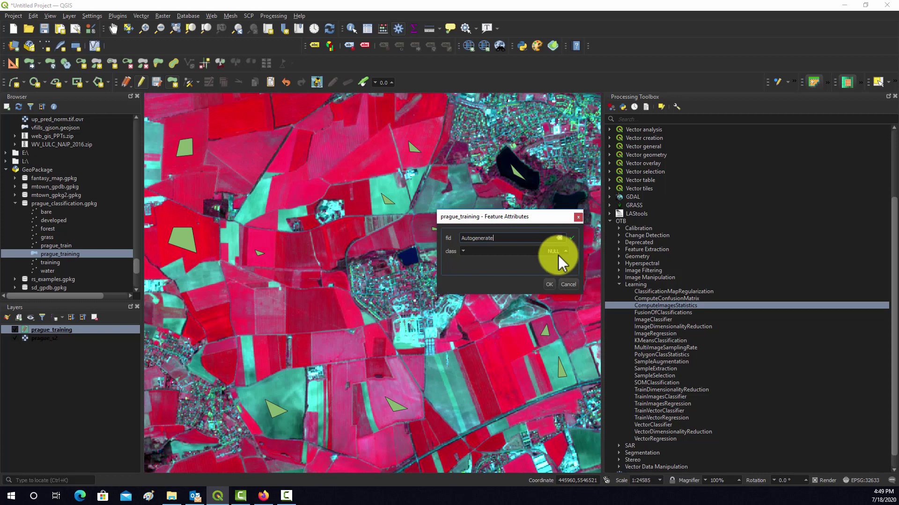
click(550, 286)
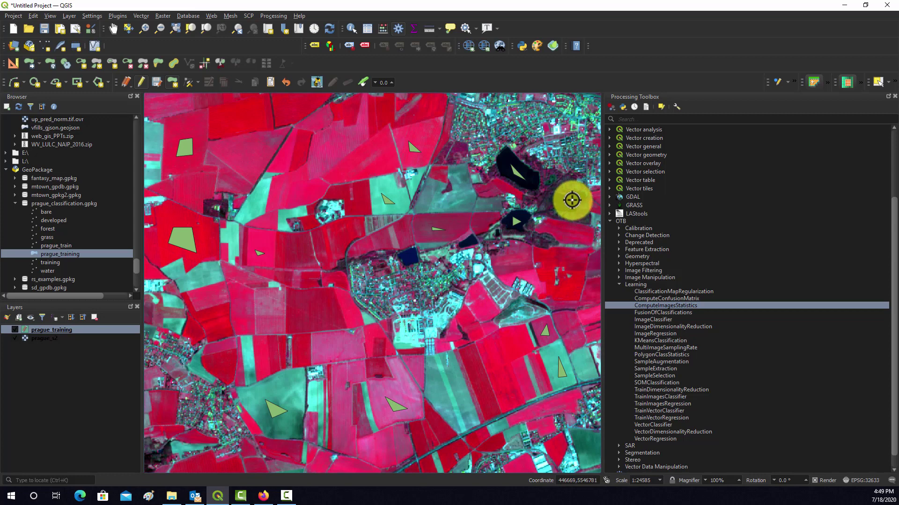
right_click(571, 202)
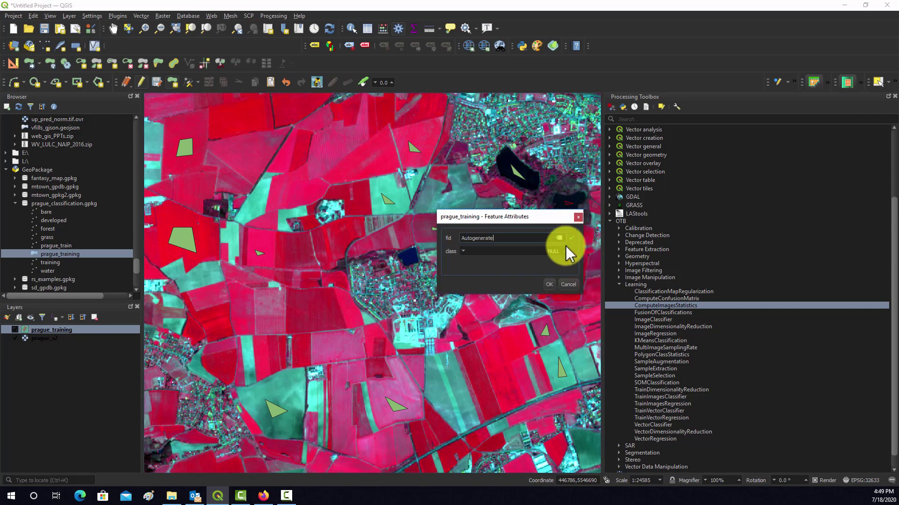
click(547, 286)
Examine the farmland, valleys and settlements around the airport and farther southeast for further training areas.
click(114, 28)
drag(407, 270, 224, 317)
drag(495, 237, 392, 355)
drag(412, 206, 421, 251)
drag(481, 201, 297, 277)
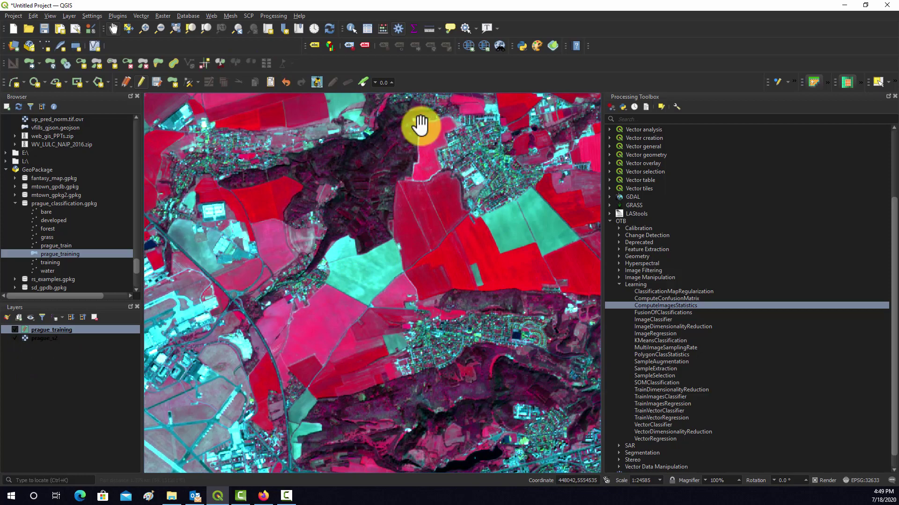
drag(441, 395, 423, 187)
drag(452, 430, 421, 183)
drag(528, 307, 456, 161)
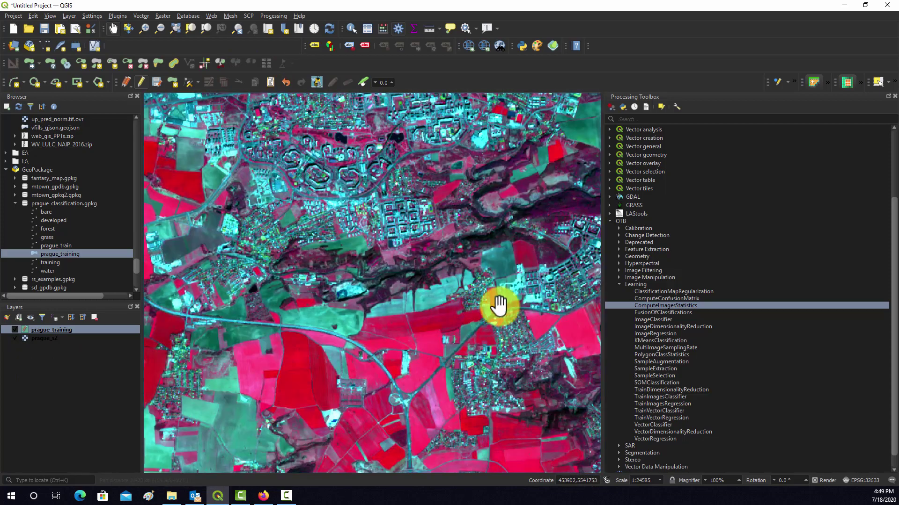
drag(367, 327, 435, 232)
drag(421, 140, 411, 255)
drag(412, 112, 427, 421)
Digitize two class 4 developed polygons in central Prague: one beside the river's east bank near the island, another in the blocks southeast of it.
scroll(407, 274, down, 2)
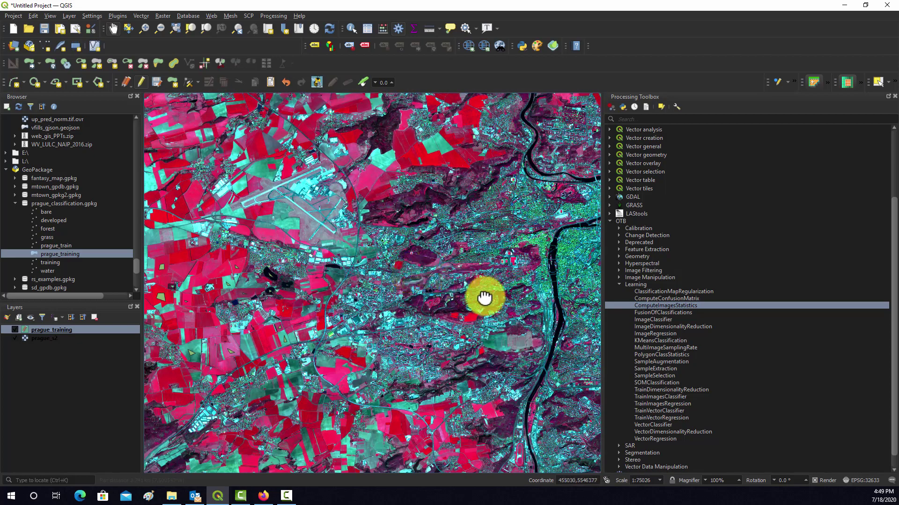
drag(486, 296, 415, 305)
scroll(420, 296, up, 3)
drag(268, 271, 399, 320)
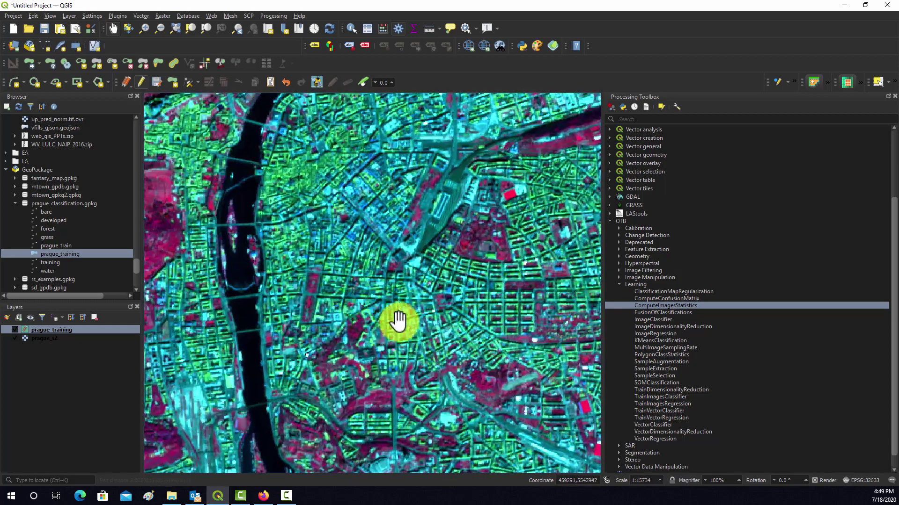
click(174, 83)
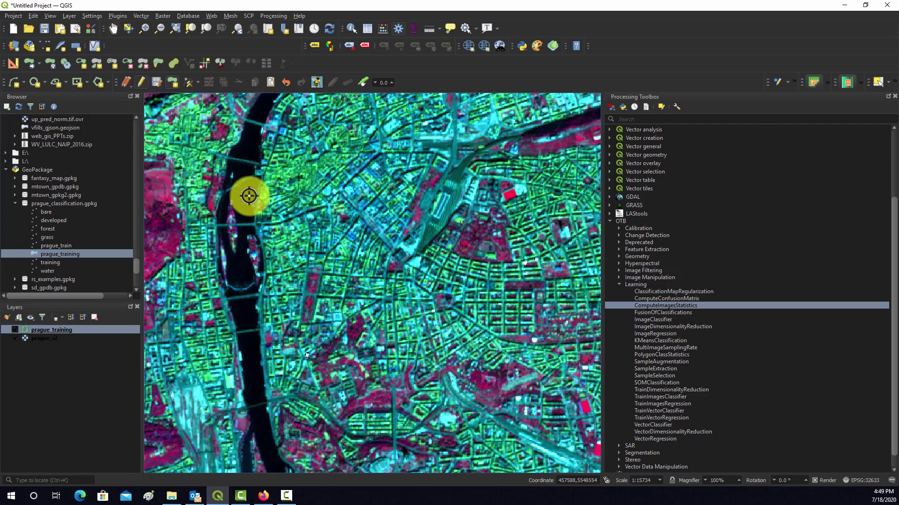
right_click(281, 235)
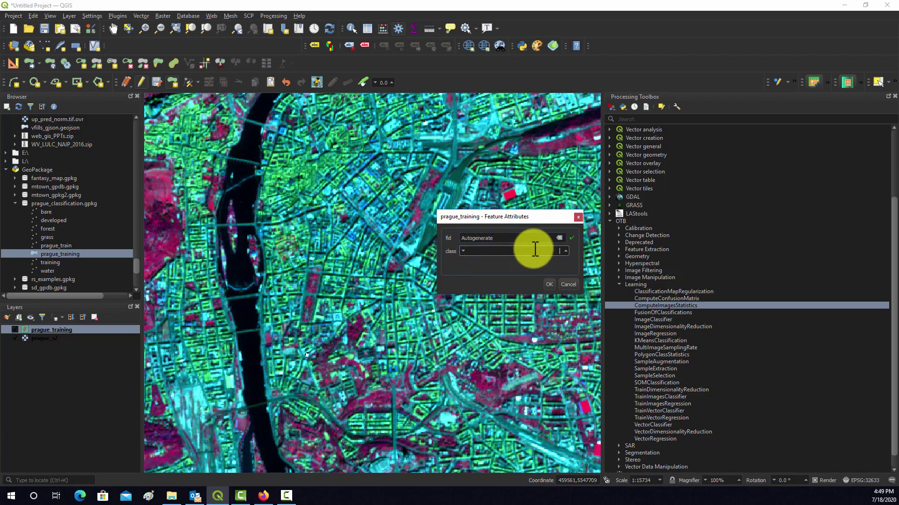
click(549, 285)
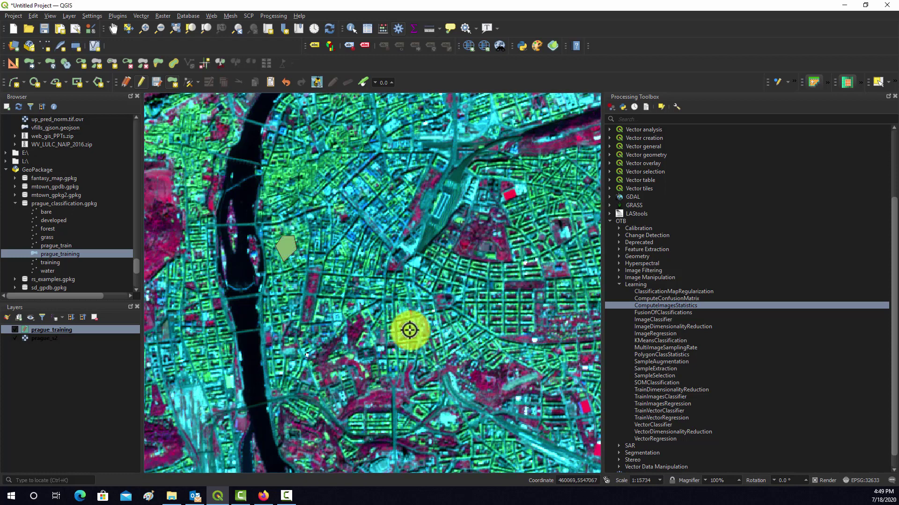
right_click(339, 285)
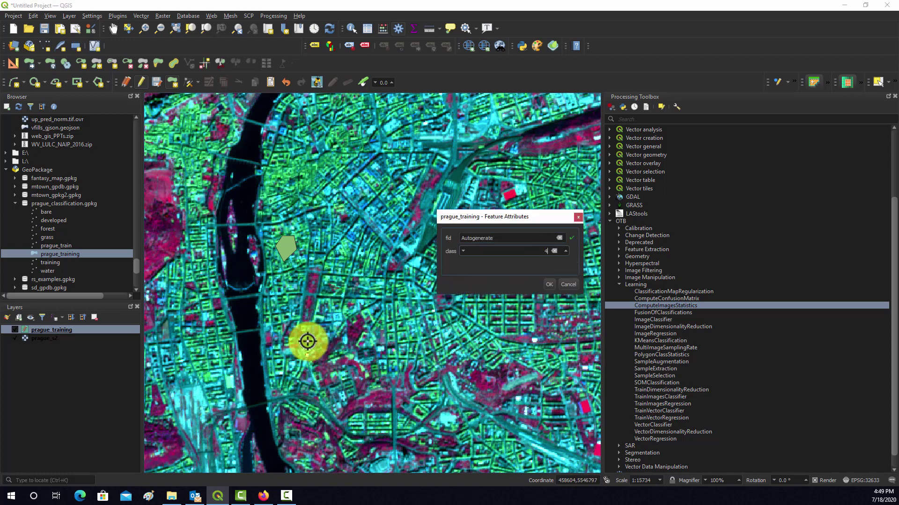
click(549, 284)
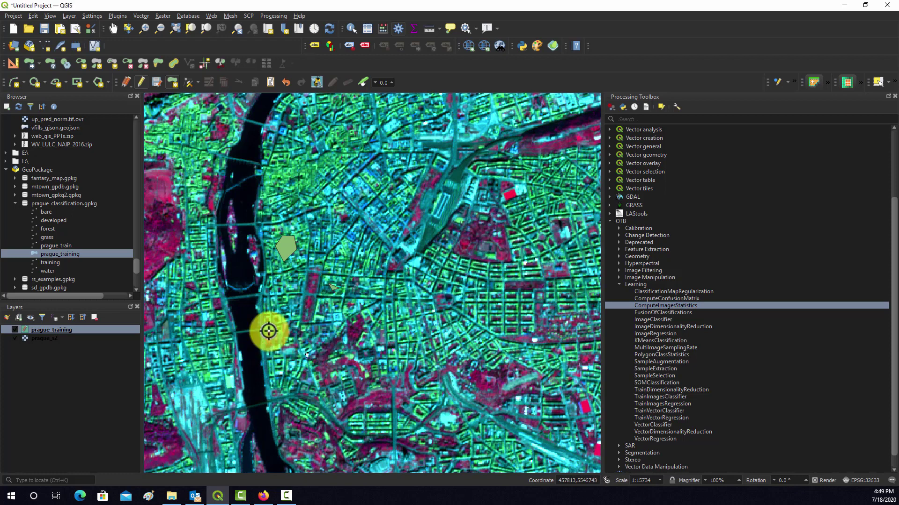
Digitize two more class 4 polygons: in the dense old centre east of the northern river bend and in the southern city blocks.
right_click(304, 174)
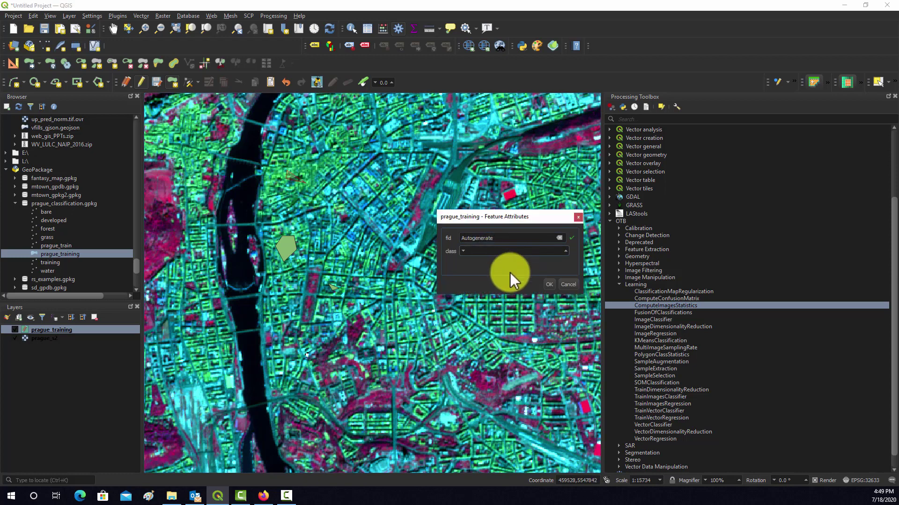
click(549, 284)
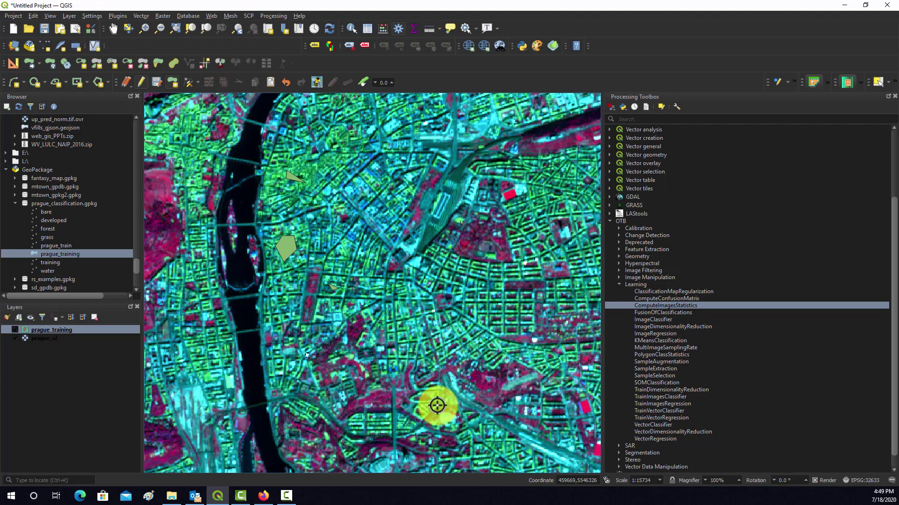
right_click(386, 421)
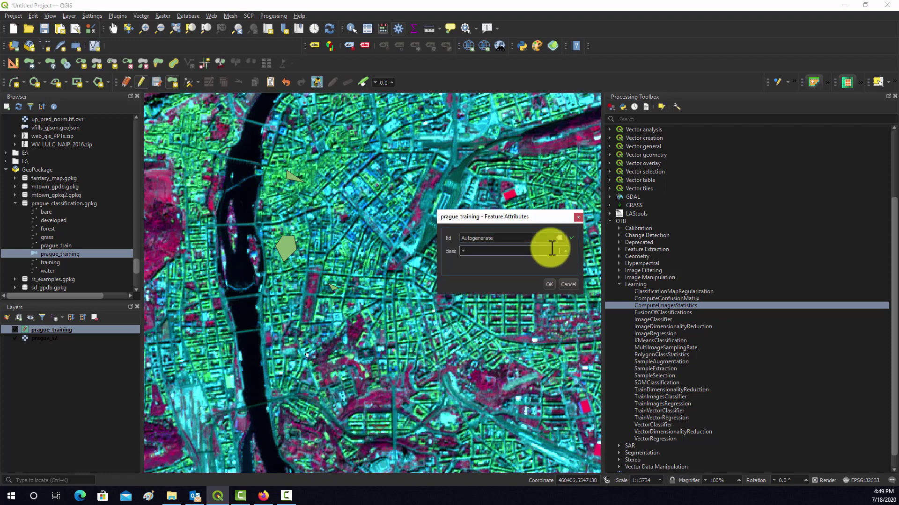
click(550, 285)
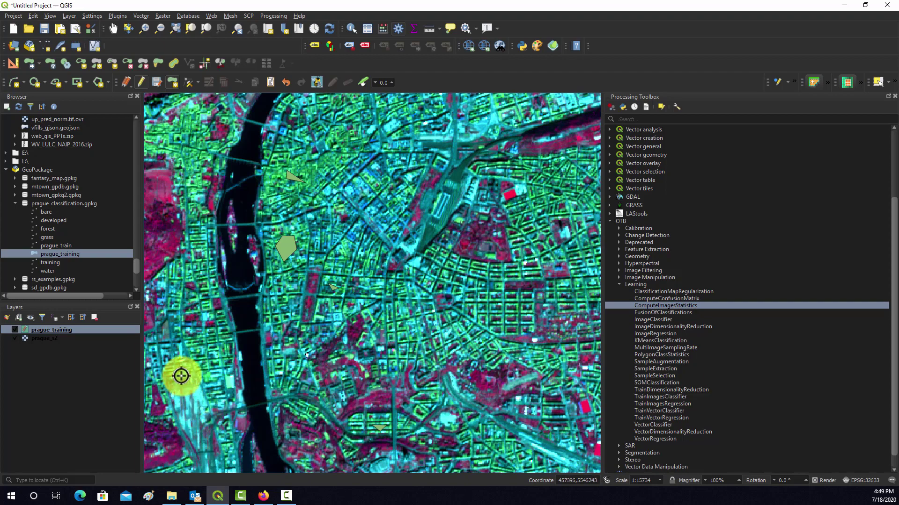
Digitize a forest training polygon in the large dark woodland southwest of Prague, east of the small central lake.
click(114, 28)
drag(260, 371, 419, 242)
scroll(419, 243, down, 5)
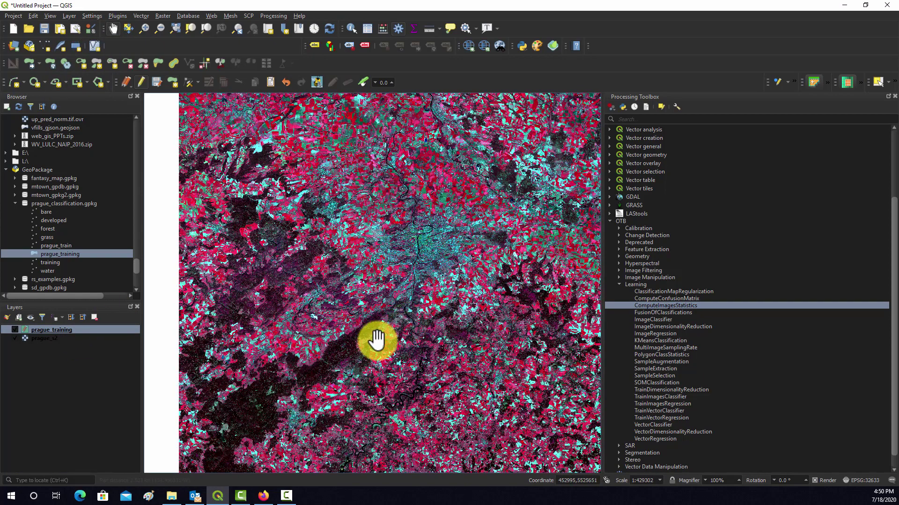
scroll(335, 317, up, 2)
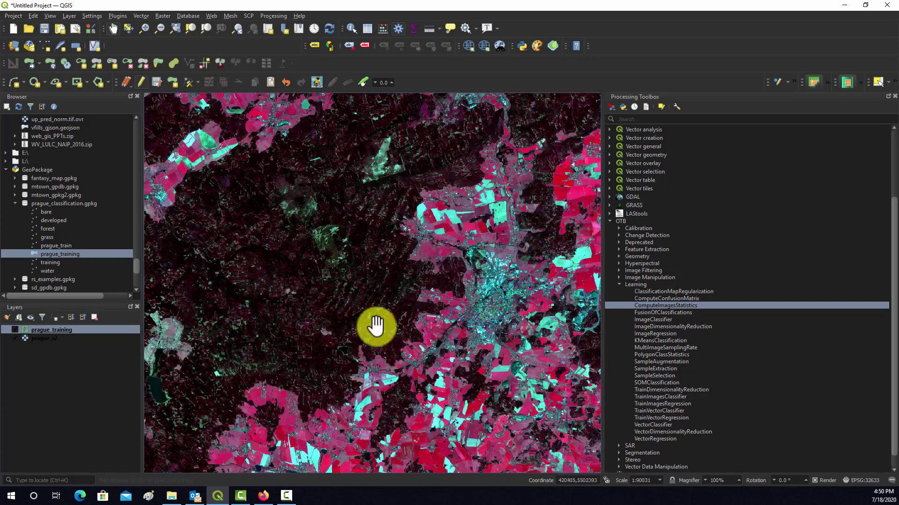
scroll(403, 337, up, 1)
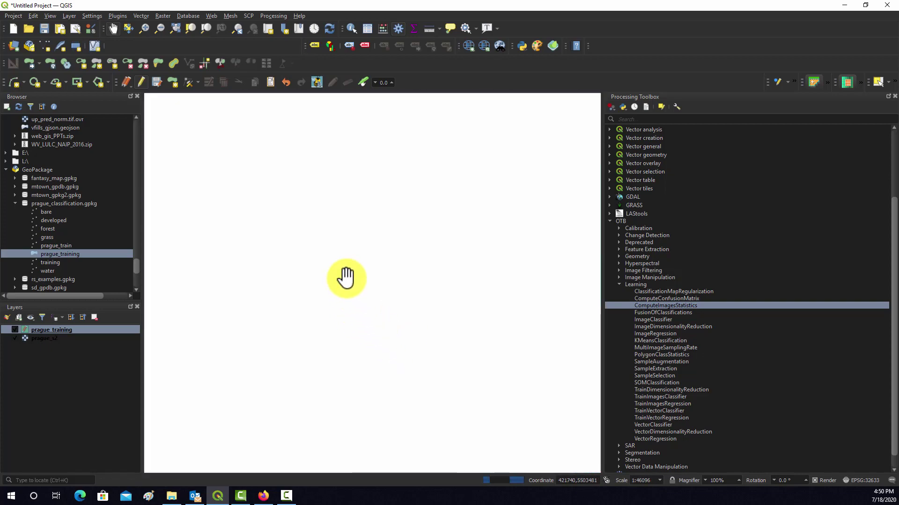
scroll(377, 249, up, 1)
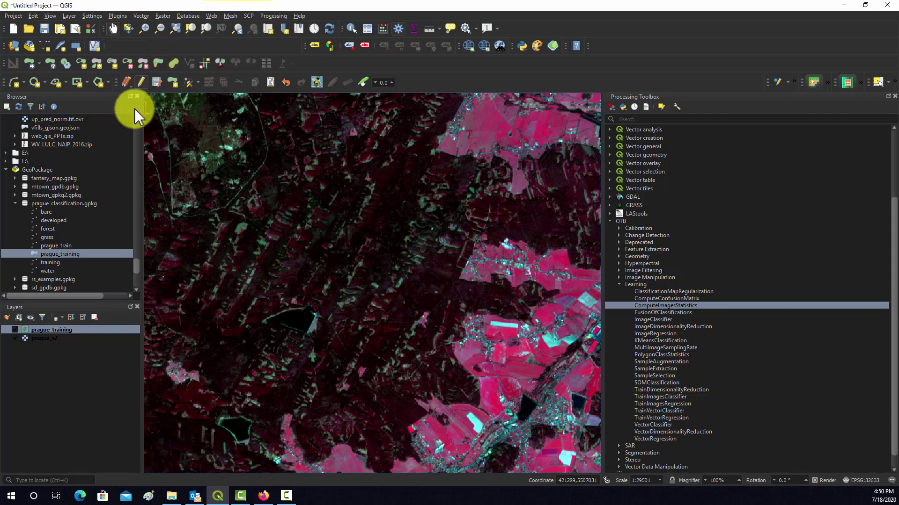
click(171, 83)
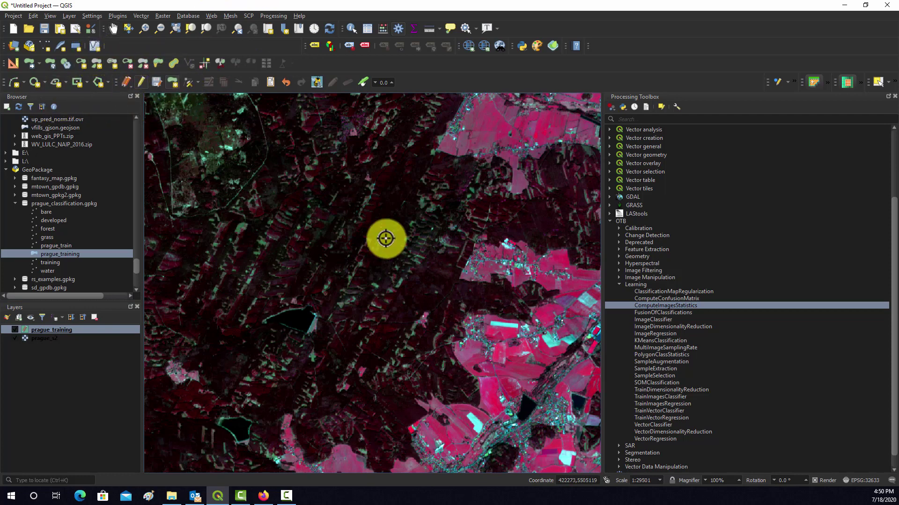
right_click(421, 285)
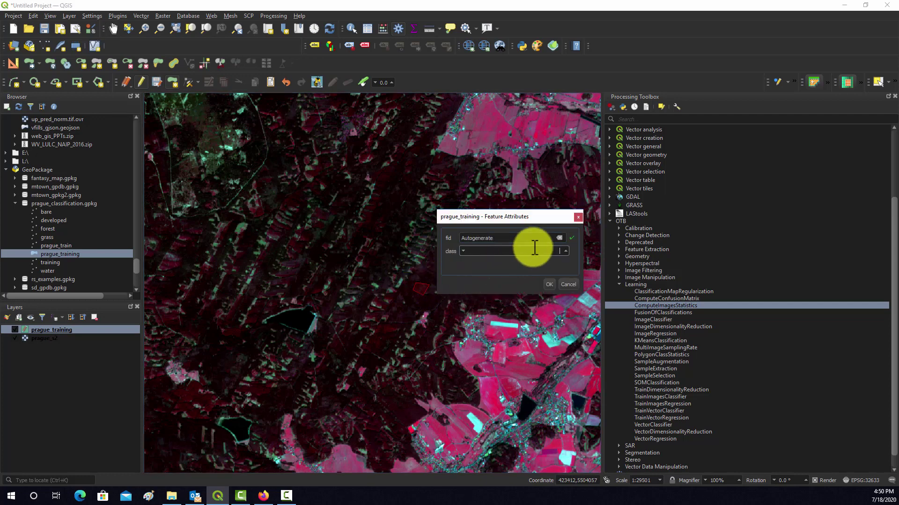
click(548, 285)
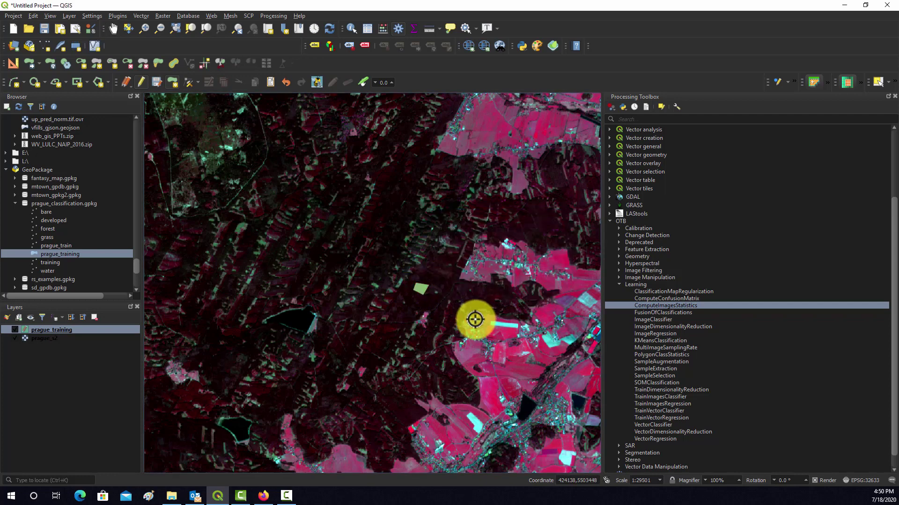
Digitize two more forest polygons: in the dark woodland north of the eastern village and in the woods just northeast of the southwestern lake.
right_click(526, 230)
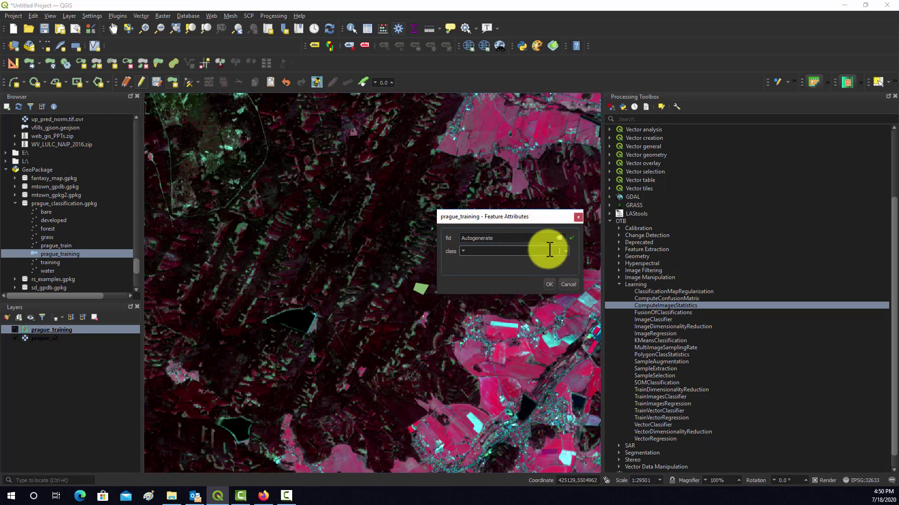
click(548, 285)
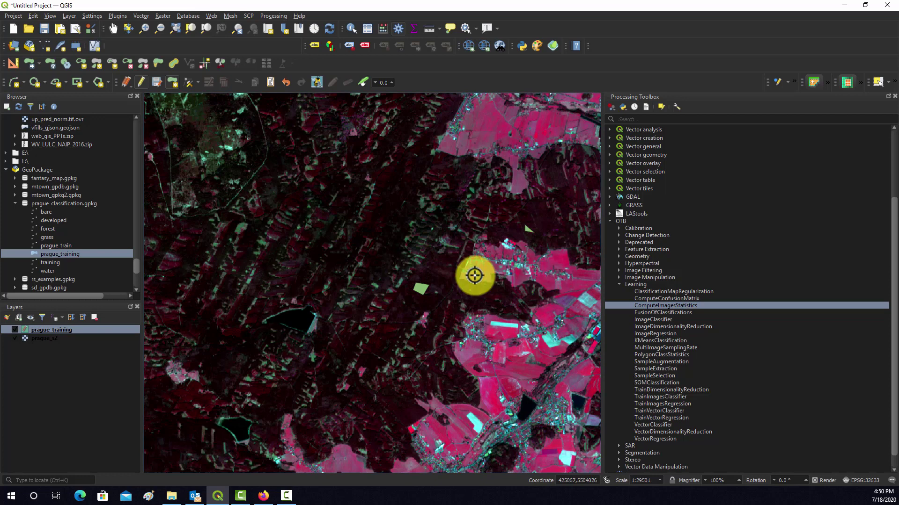
right_click(281, 399)
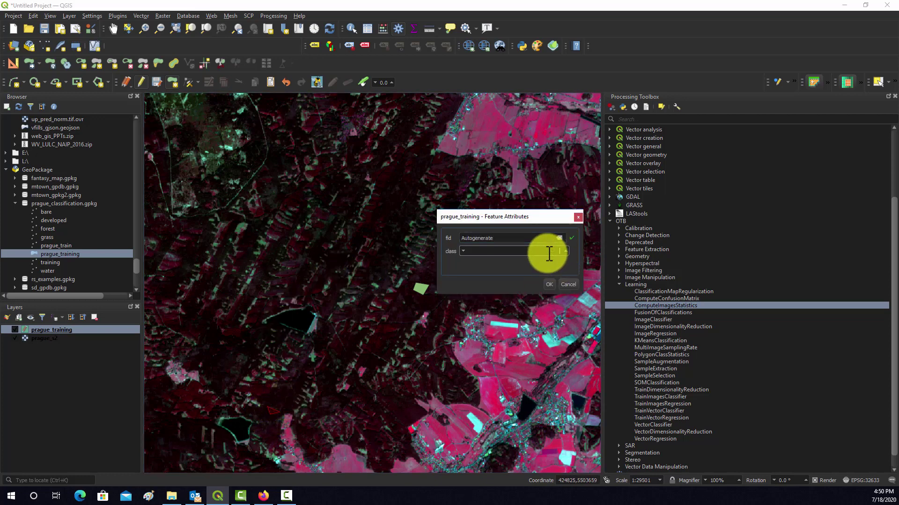
click(548, 283)
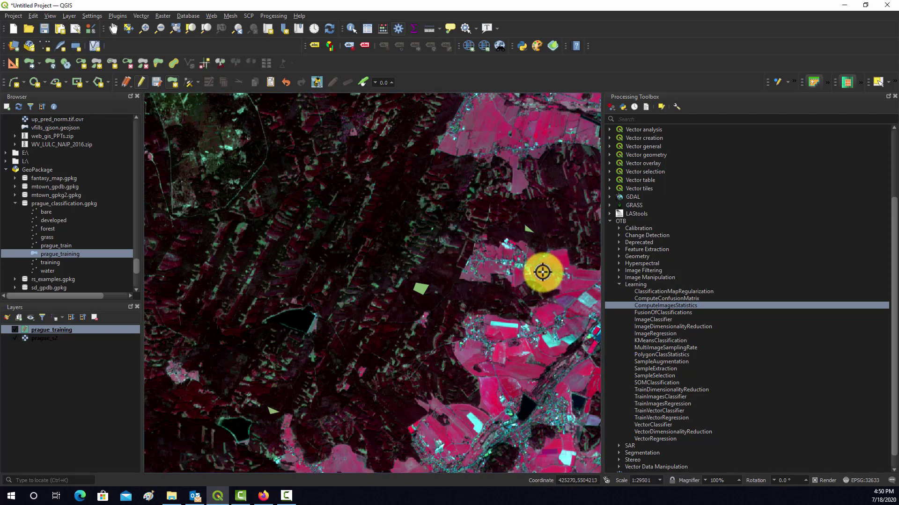